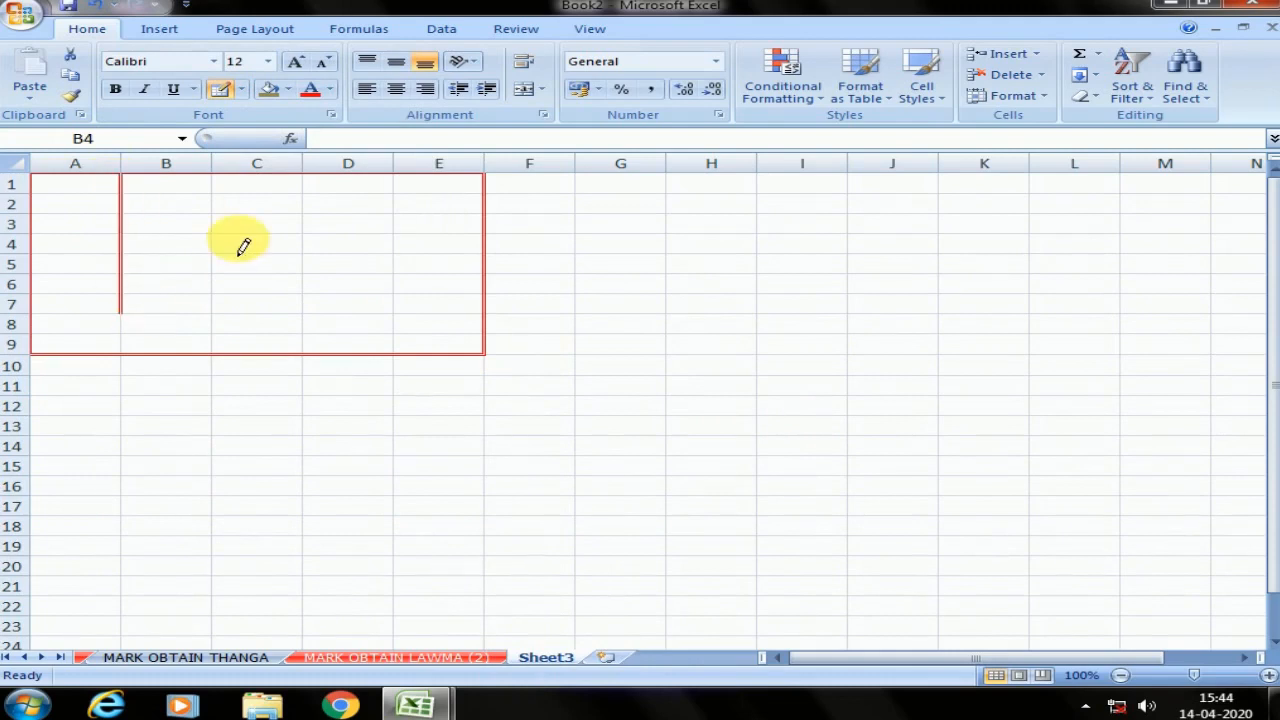
- Divide the A1:E9 frame with freehand-drawn red double borders between its columns and across several of its rows
drag(211, 194, 211, 374)
drag(112, 262, 115, 432)
mouse_move(222, 245)
mouse_down()
mouse_move(434, 266)
mouse_move(480, 243)
mouse_move(86, 243)
mouse_up()
mouse_move(89, 199)
mouse_down()
mouse_move(443, 200)
mouse_move(383, 284)
mouse_move(386, 357)
mouse_up()
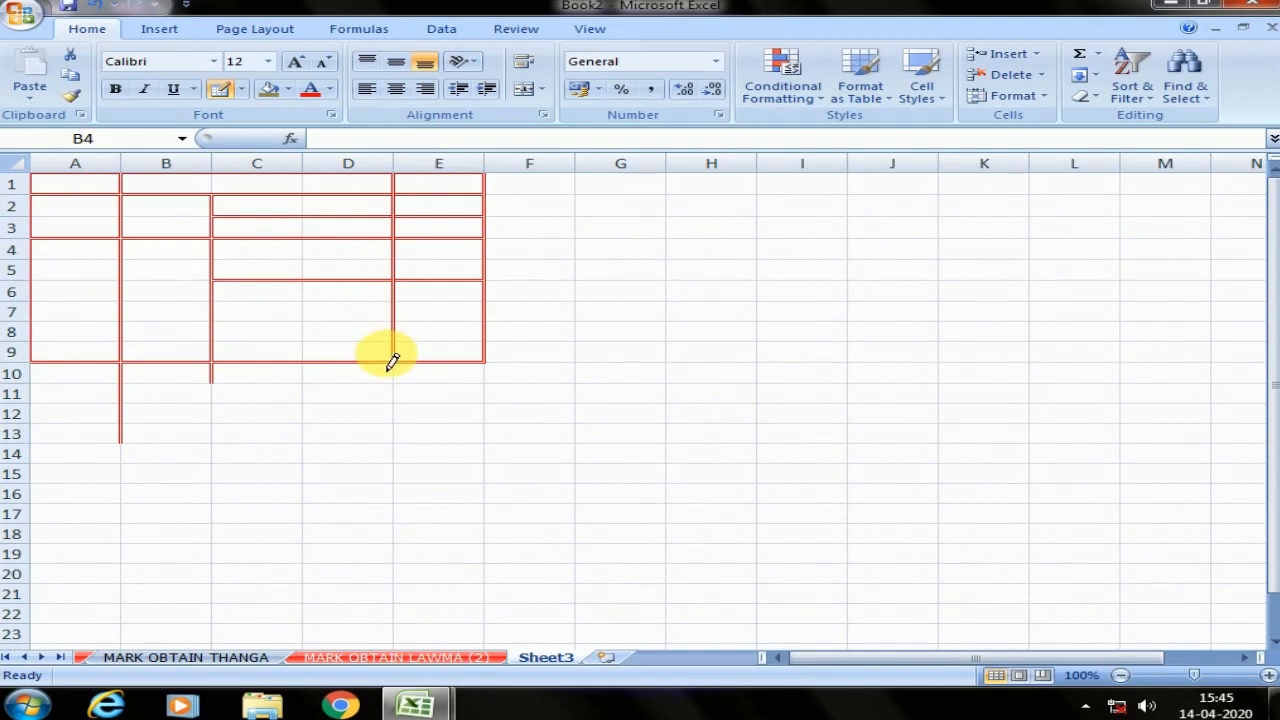
drag(305, 178, 289, 357)
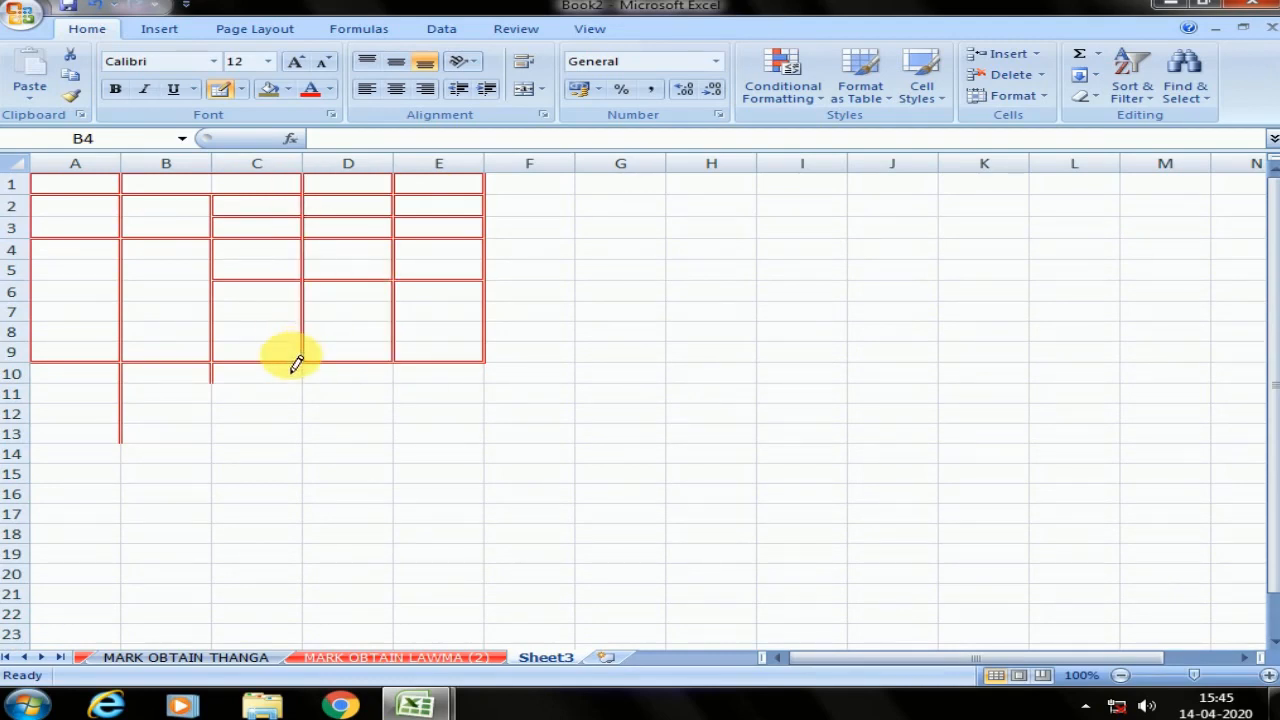
- Erase all drawn borders below row 4, including the vertical lines that run past the table's frame
click(241, 89)
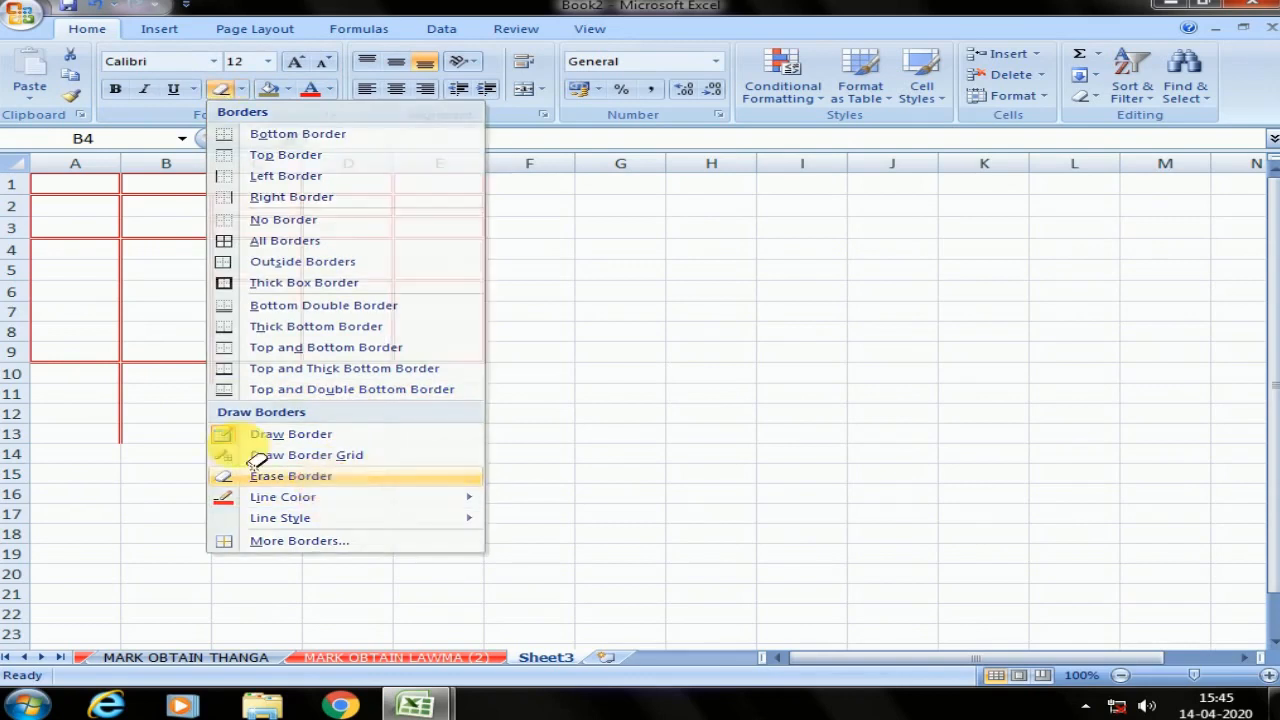
click(290, 476)
click(120, 394)
click(120, 374)
drag(118, 376, 280, 497)
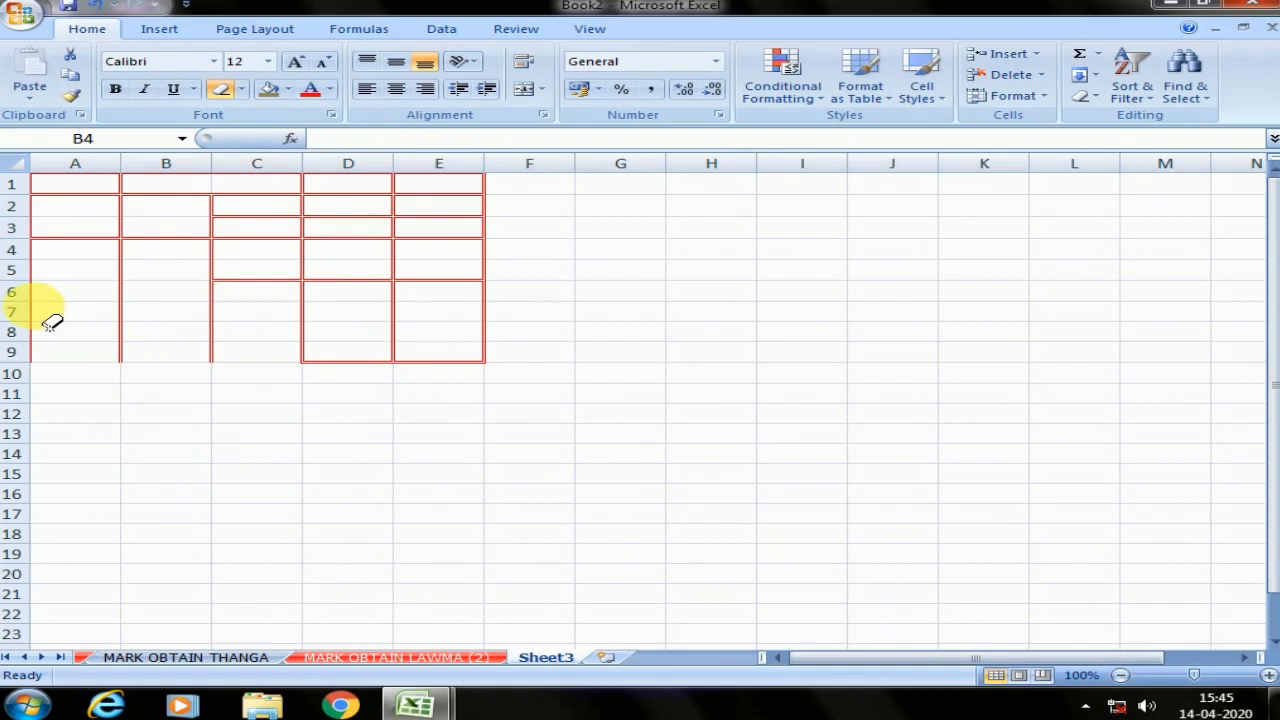
mouse_move(640, 330)
mouse_down()
mouse_move(71, 400)
mouse_move(66, 424)
mouse_up()
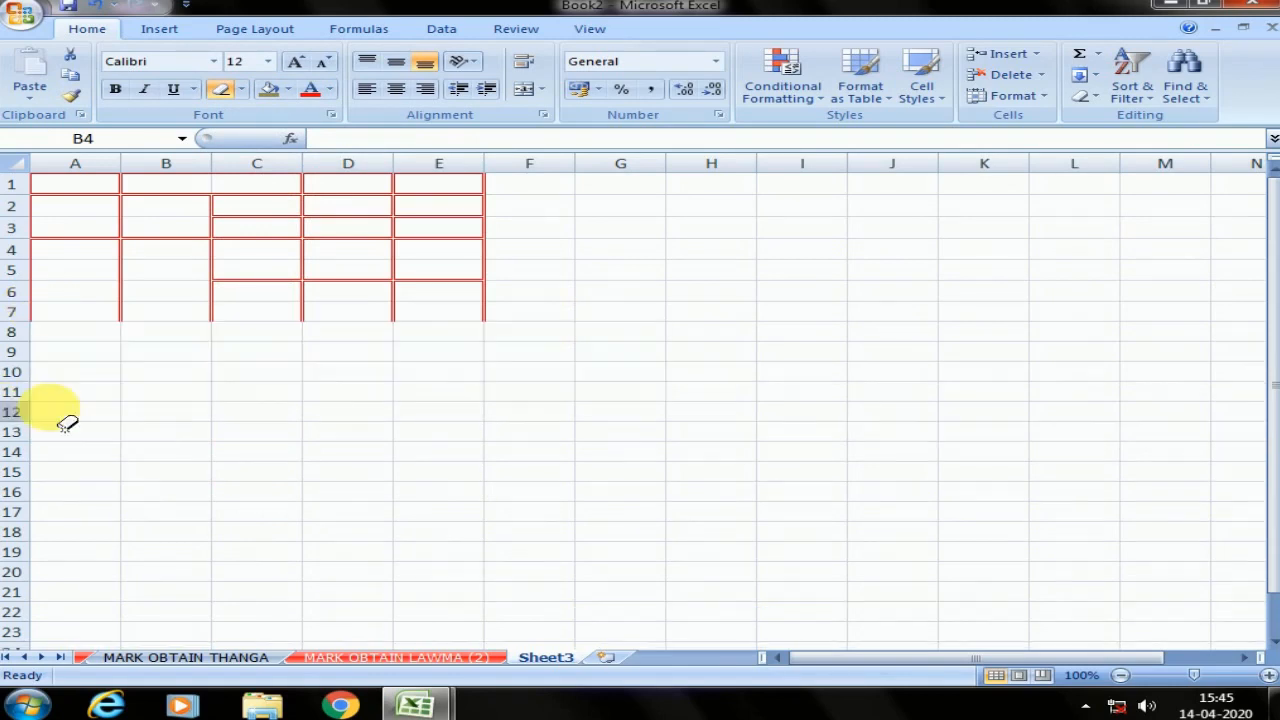
drag(545, 312, 11, 409)
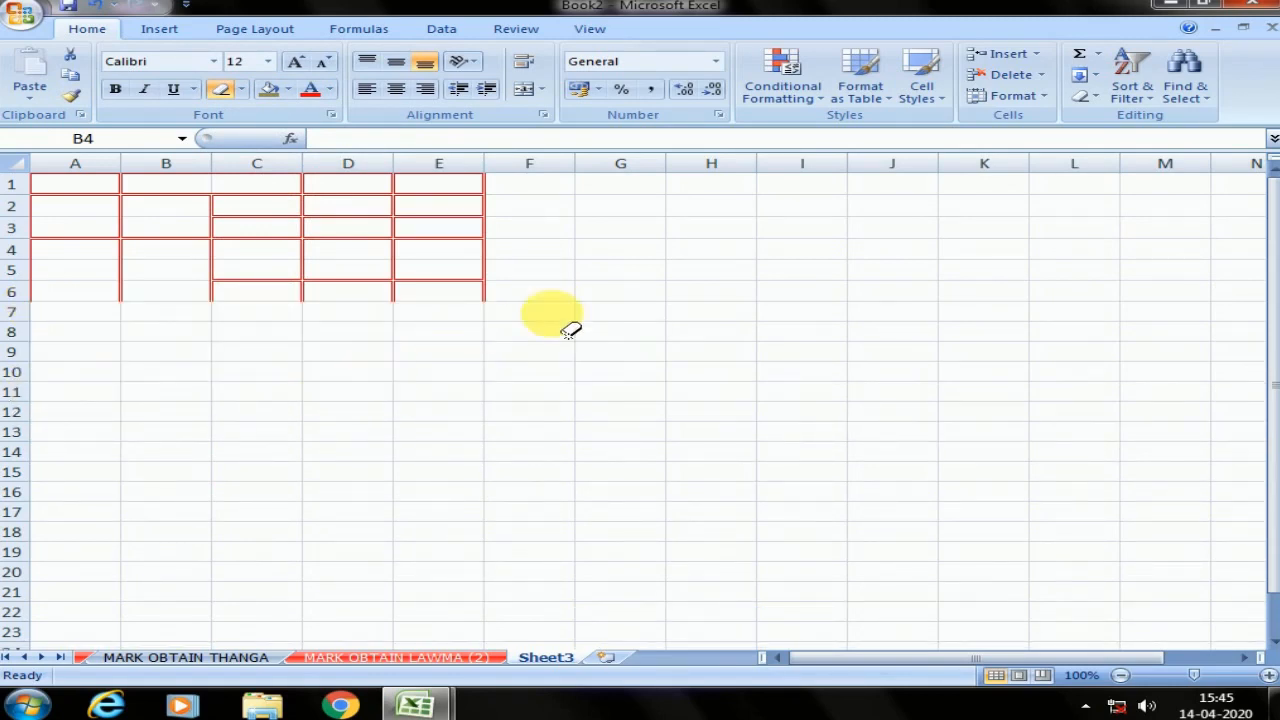
mouse_move(583, 307)
mouse_down()
mouse_move(51, 380)
mouse_move(14, 400)
mouse_up()
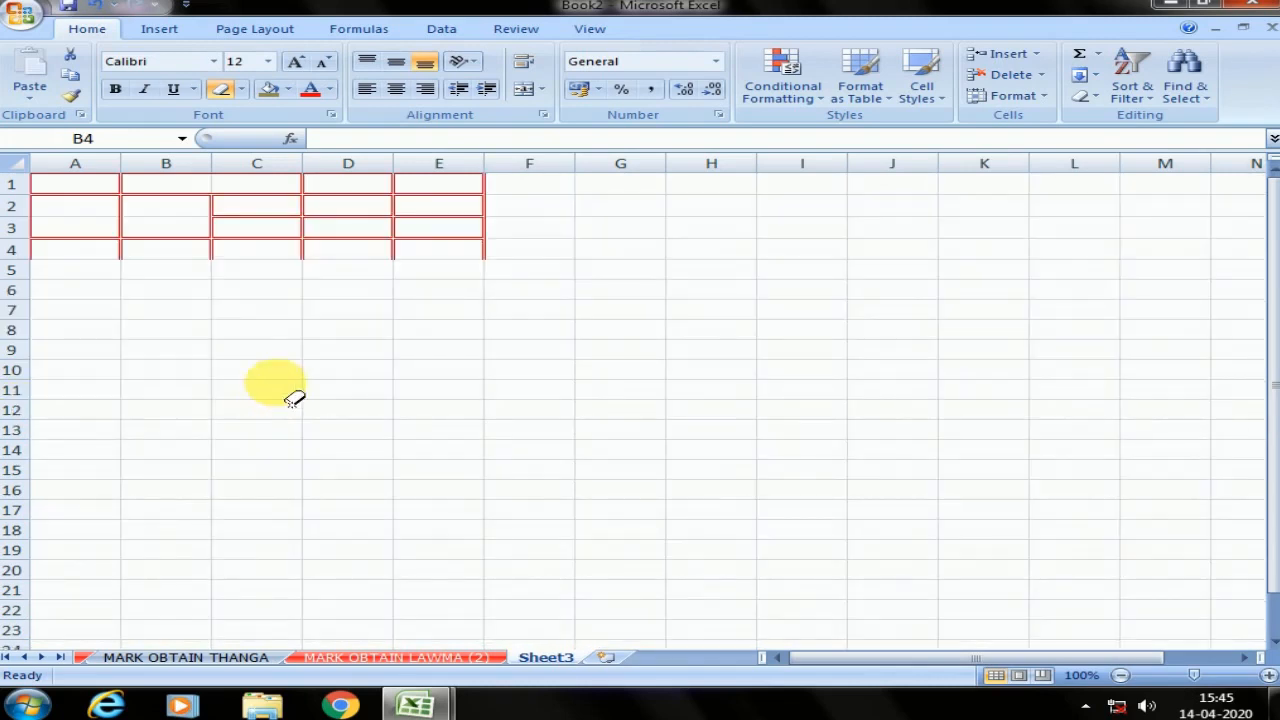
- Draw the bottom border under A4:E4 and a yellow border between rows 2 and 3 across columns A and B
click(241, 89)
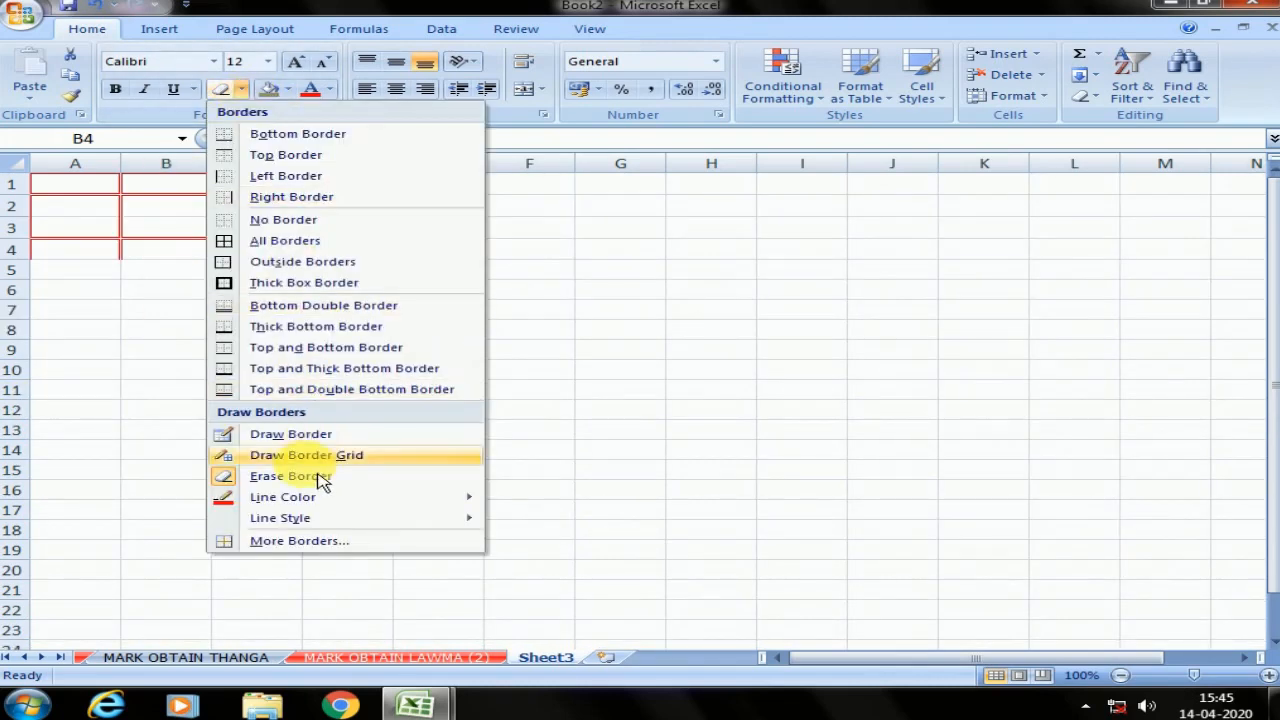
click(300, 436)
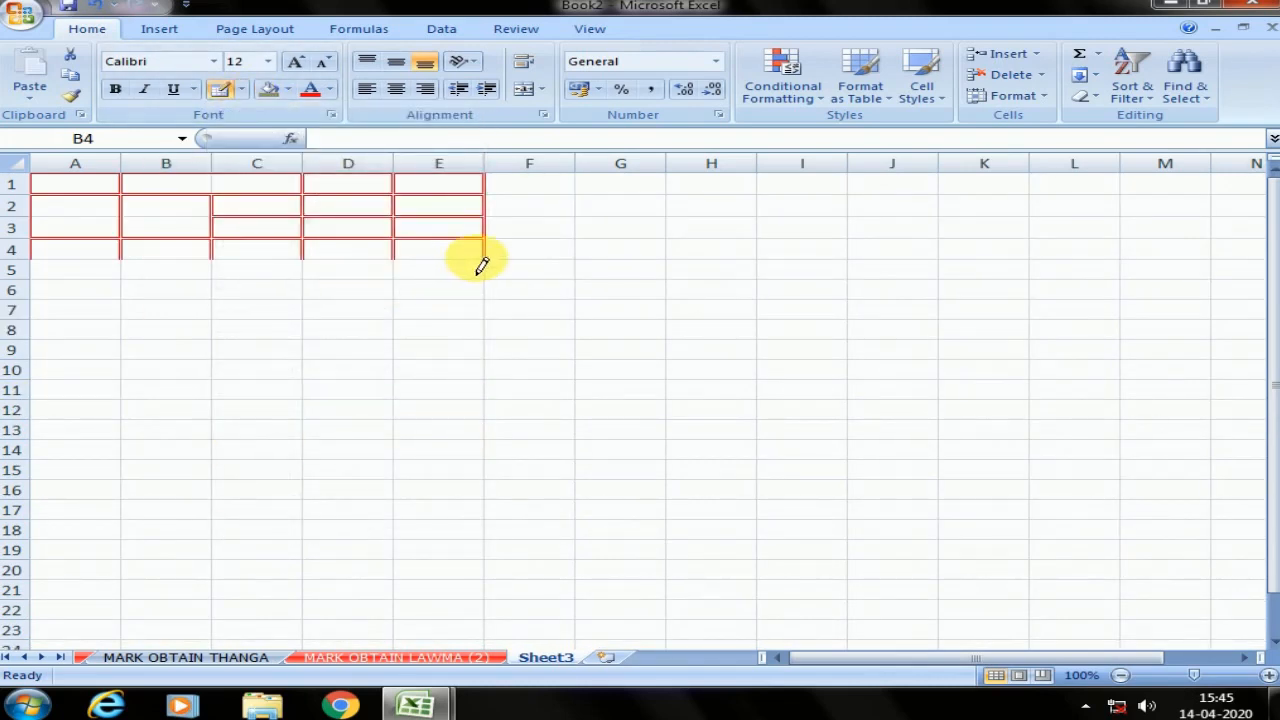
click(241, 89)
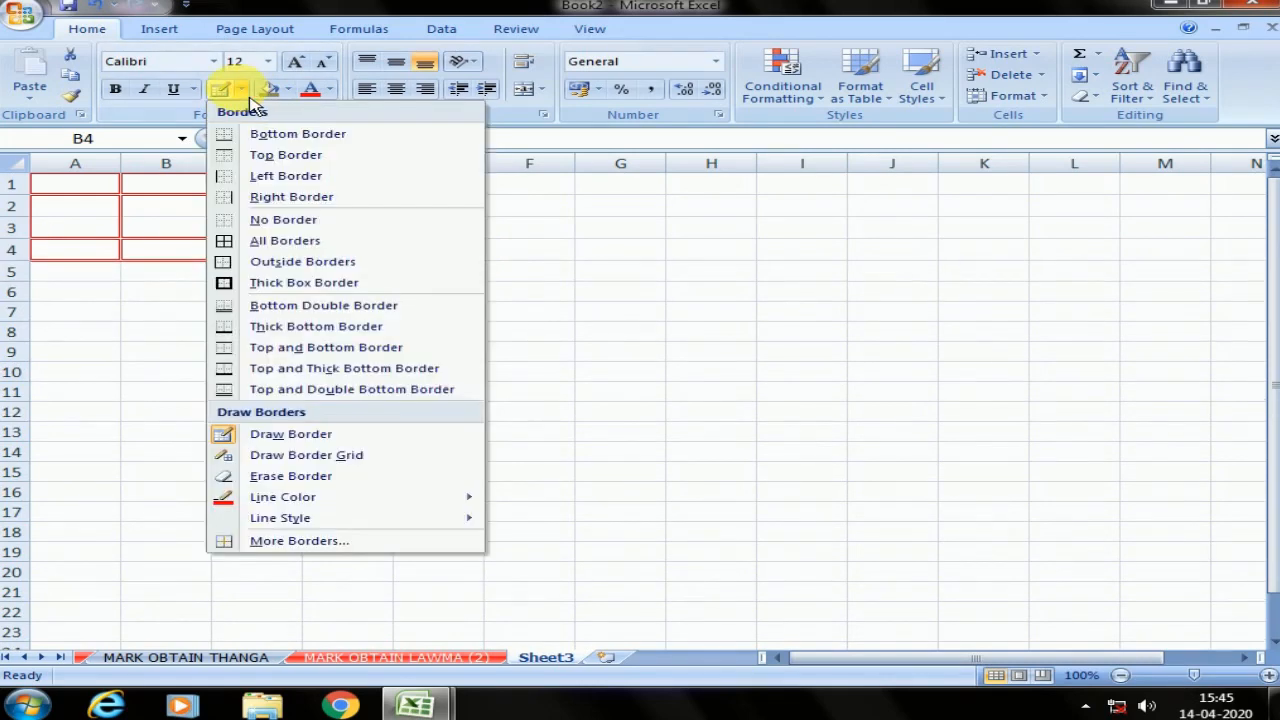
mouse_move(362, 499)
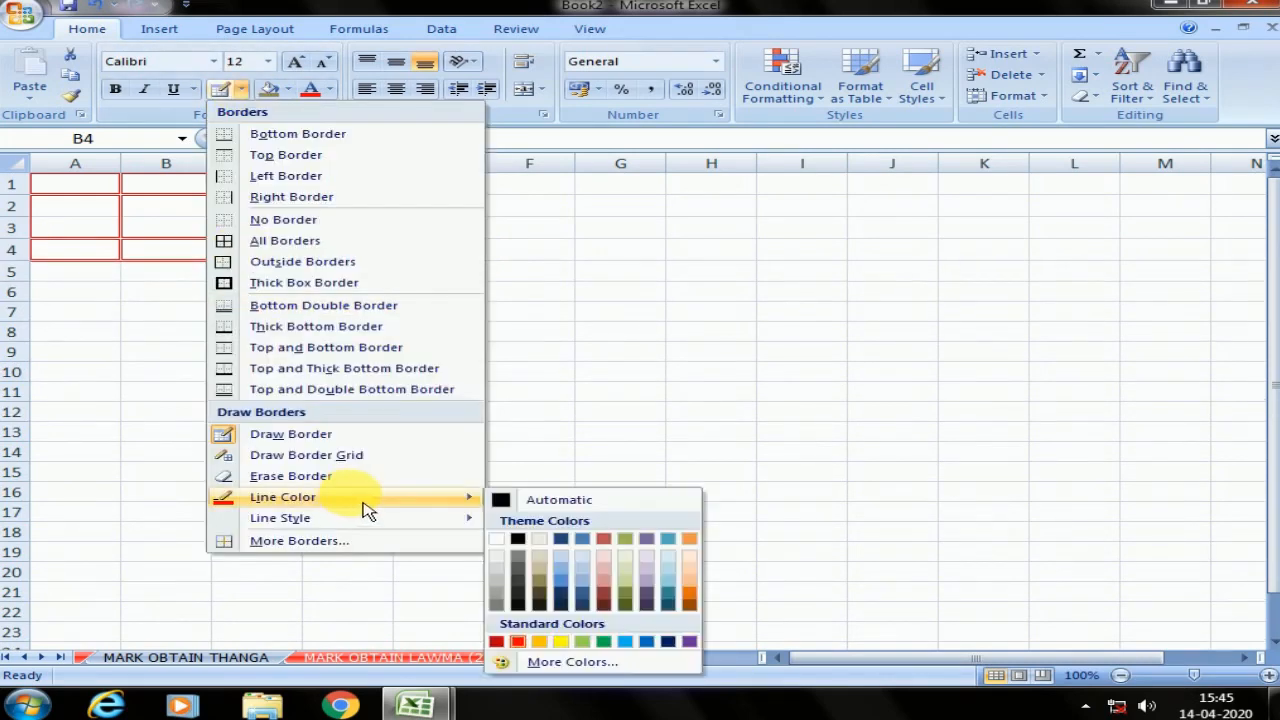
click(582, 643)
mouse_move(143, 222)
mouse_down()
mouse_move(216, 230)
mouse_move(69, 214)
mouse_up()
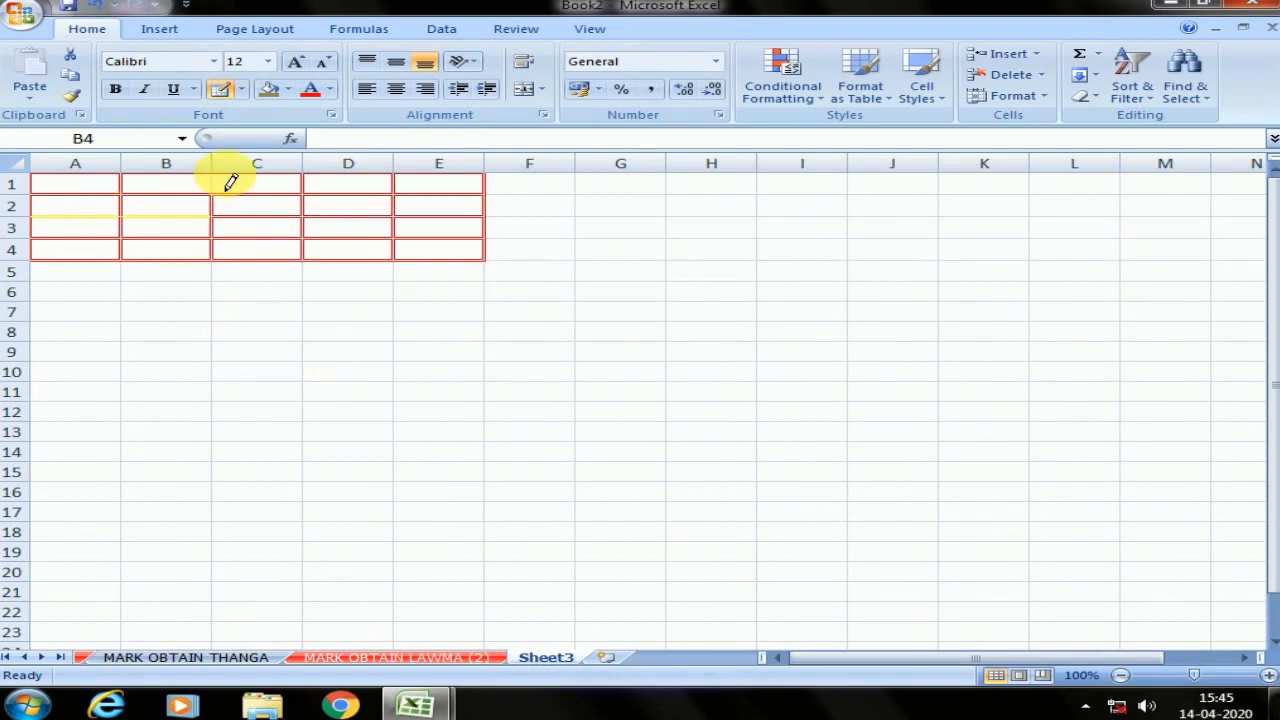
- Draw borders around and between all cells of A5:E9 with a red line colour and the thick solid line style
click(241, 89)
mouse_move(374, 500)
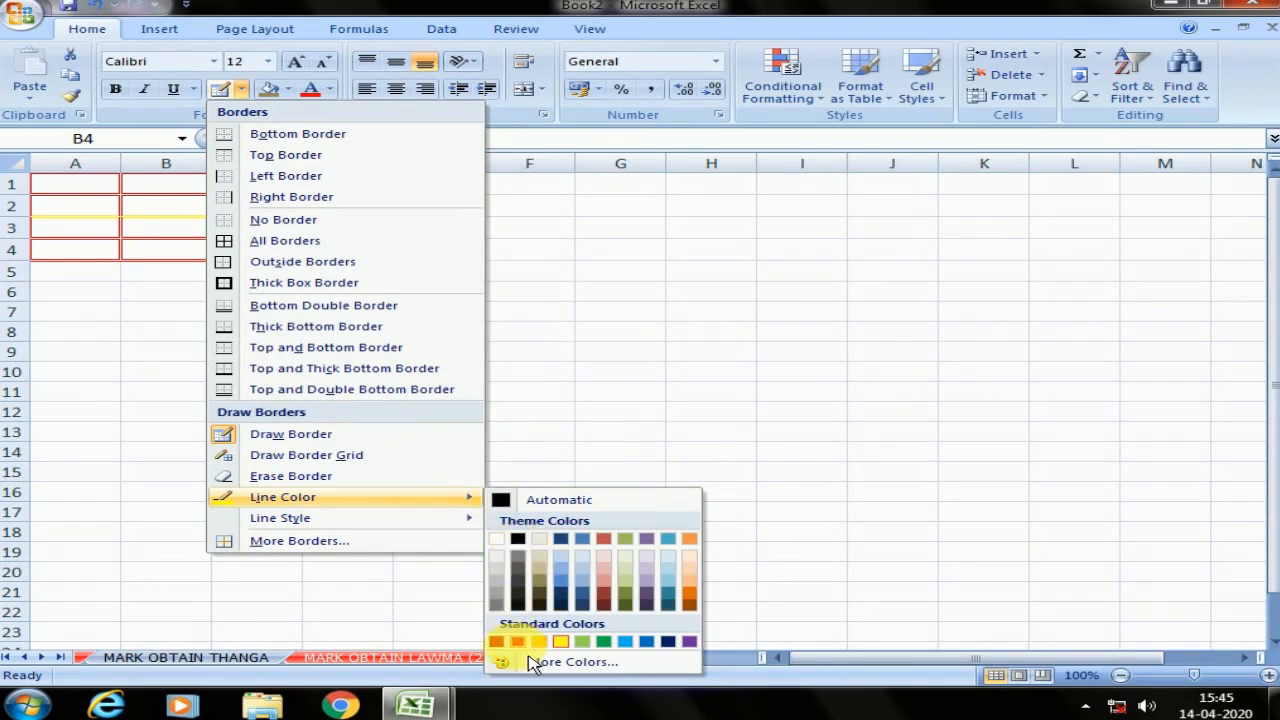
click(160, 330)
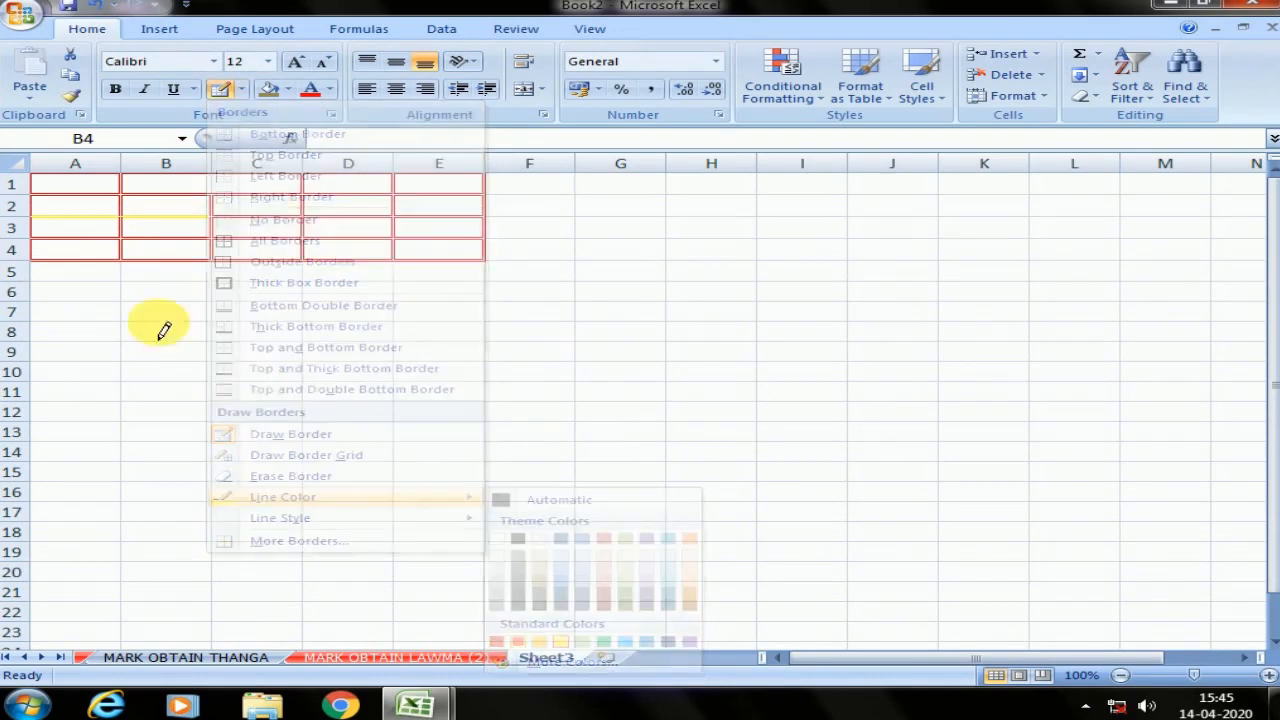
click(241, 89)
mouse_move(322, 522)
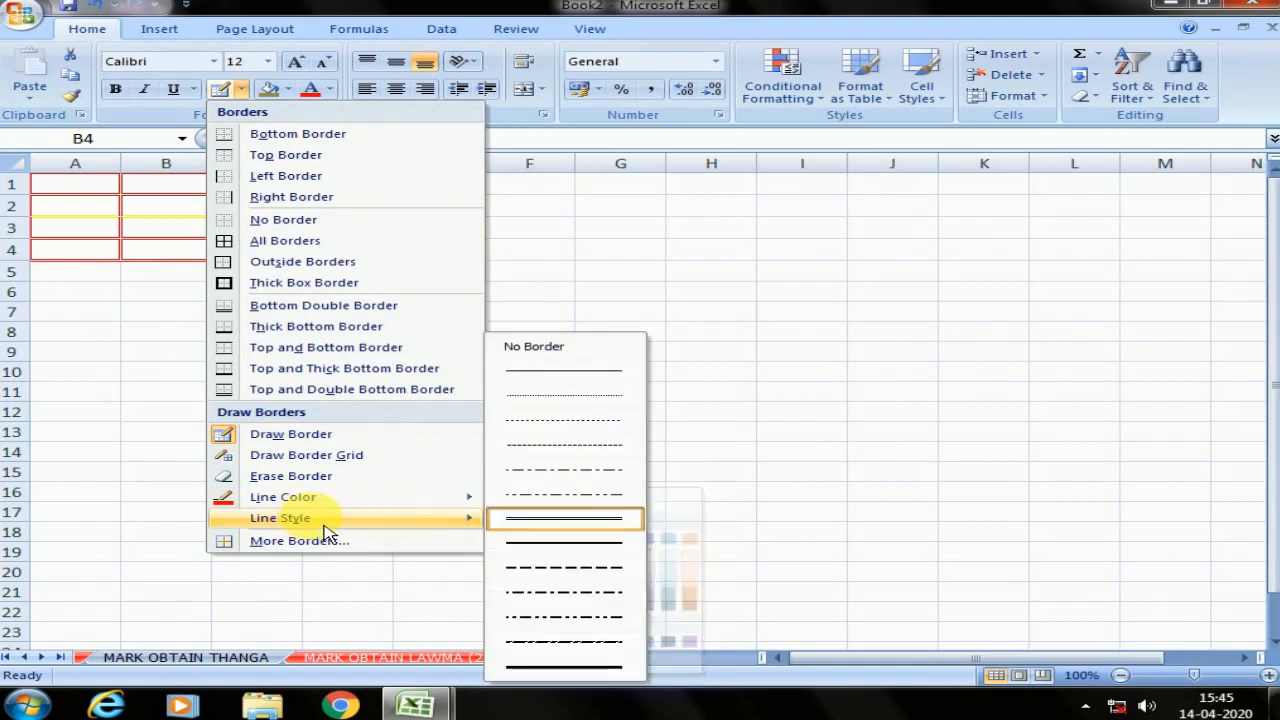
click(565, 678)
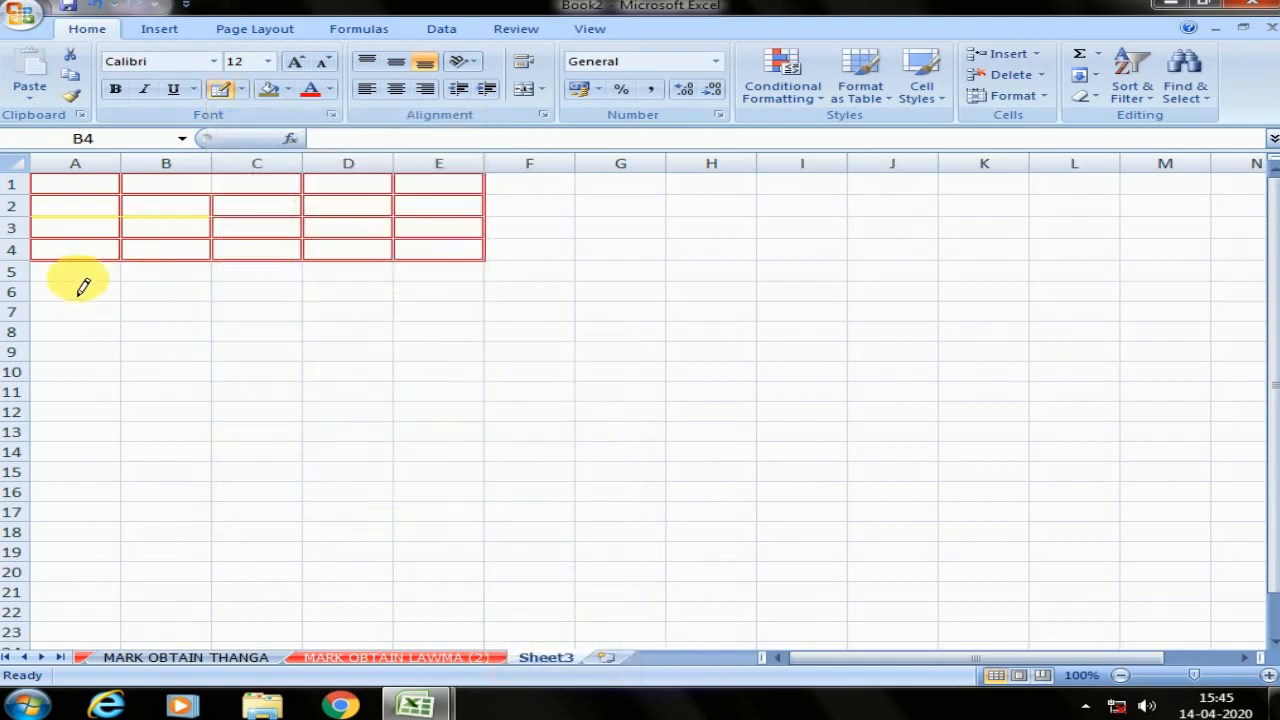
mouse_move(53, 284)
mouse_down()
mouse_move(466, 280)
mouse_move(397, 350)
mouse_up()
mouse_move(306, 268)
mouse_down()
mouse_move(314, 337)
mouse_move(336, 362)
mouse_up()
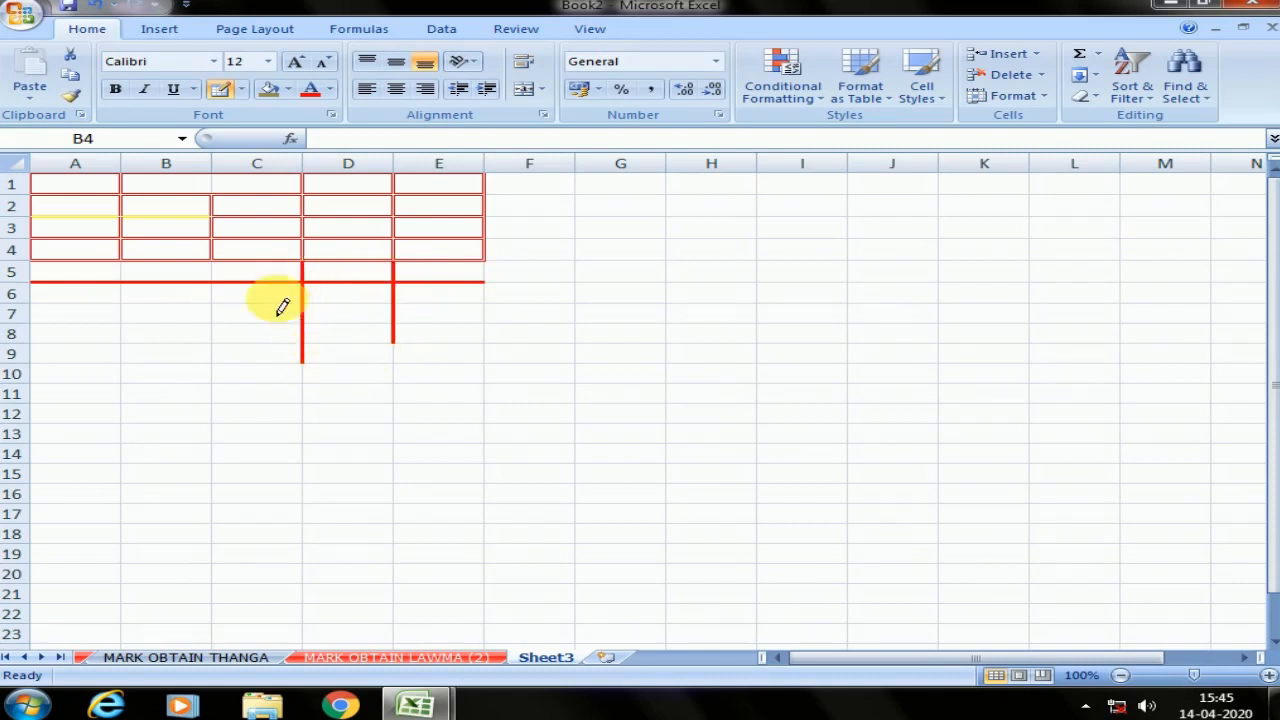
drag(212, 268, 210, 362)
mouse_move(122, 277)
mouse_down()
mouse_move(121, 362)
mouse_move(451, 354)
mouse_move(463, 277)
mouse_move(474, 277)
mouse_up()
drag(68, 311, 423, 294)
mouse_move(479, 333)
mouse_down()
mouse_move(70, 335)
mouse_move(46, 347)
mouse_move(423, 358)
mouse_up()
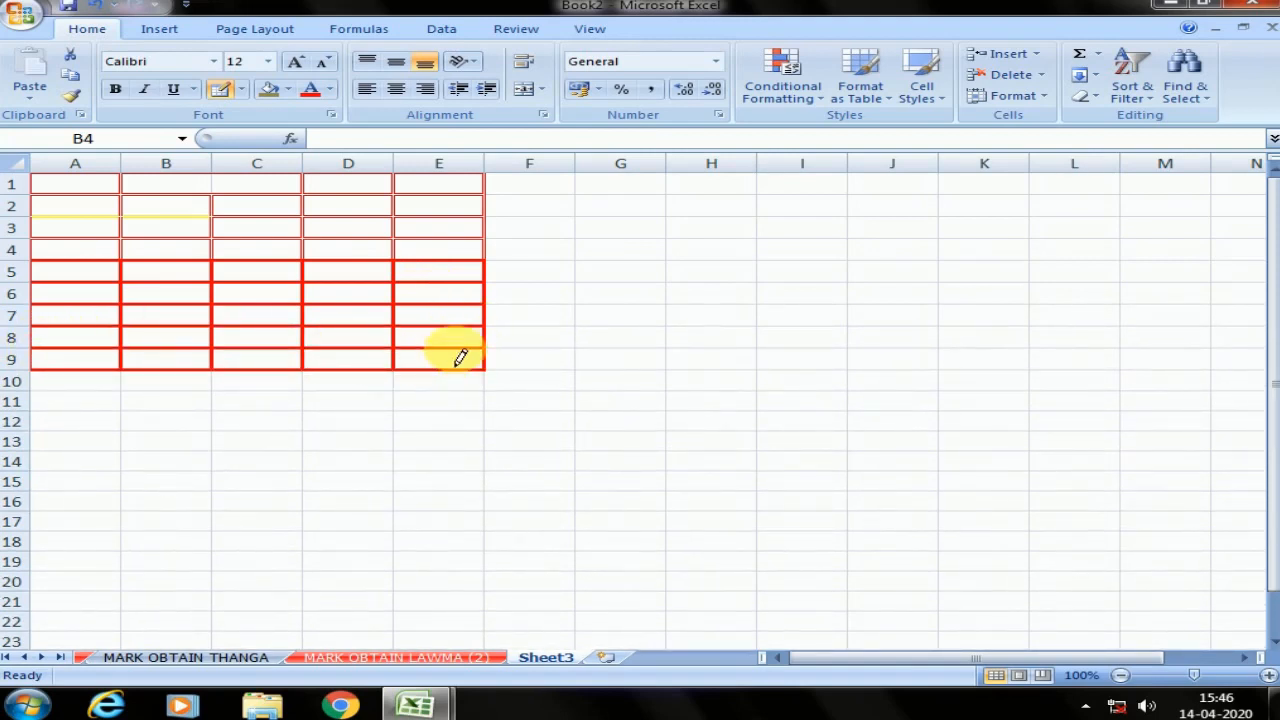
- Draw thick red border grids over A11:E18, over G6:J12, and over a block in columns A to E starting at row 21
click(241, 89)
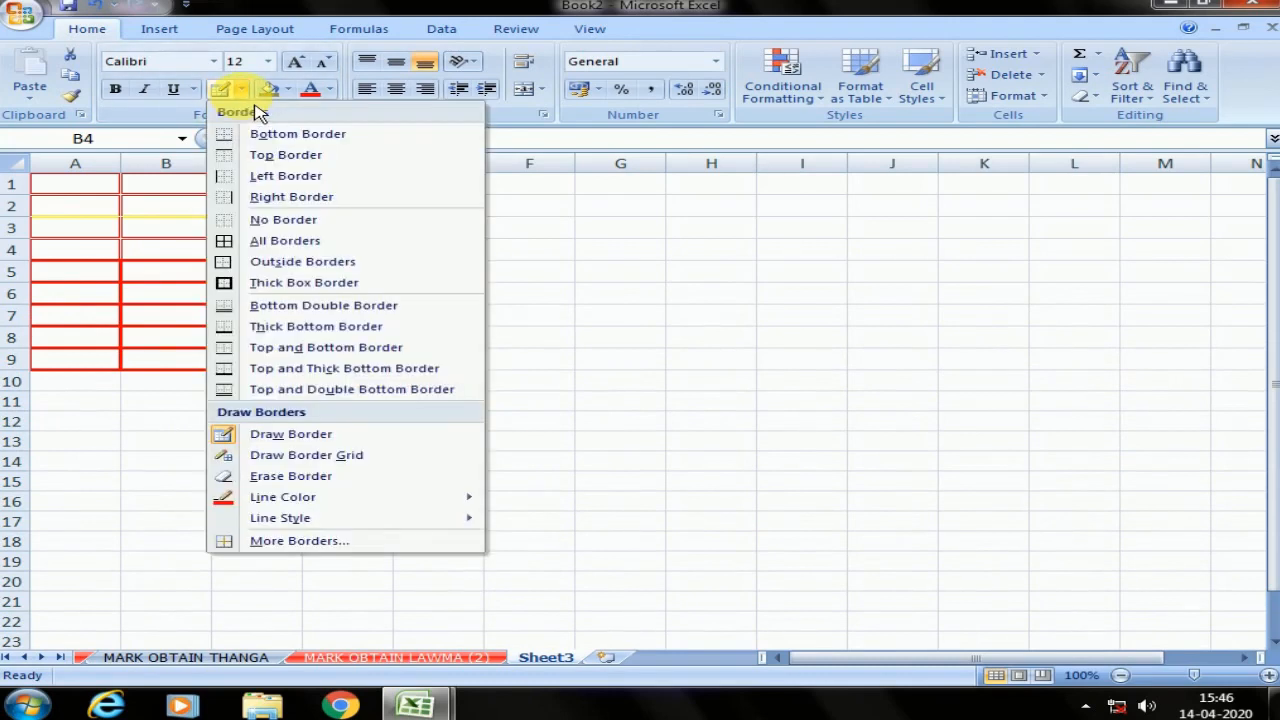
click(325, 455)
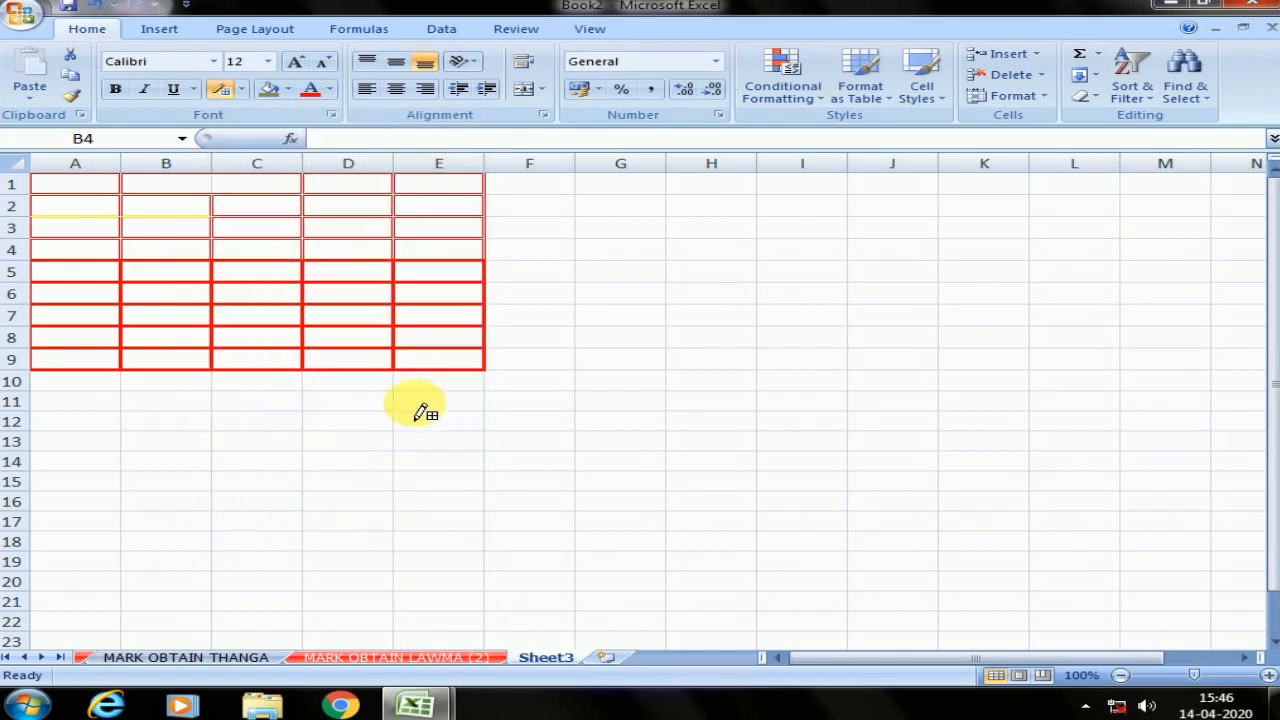
drag(40, 395, 482, 562)
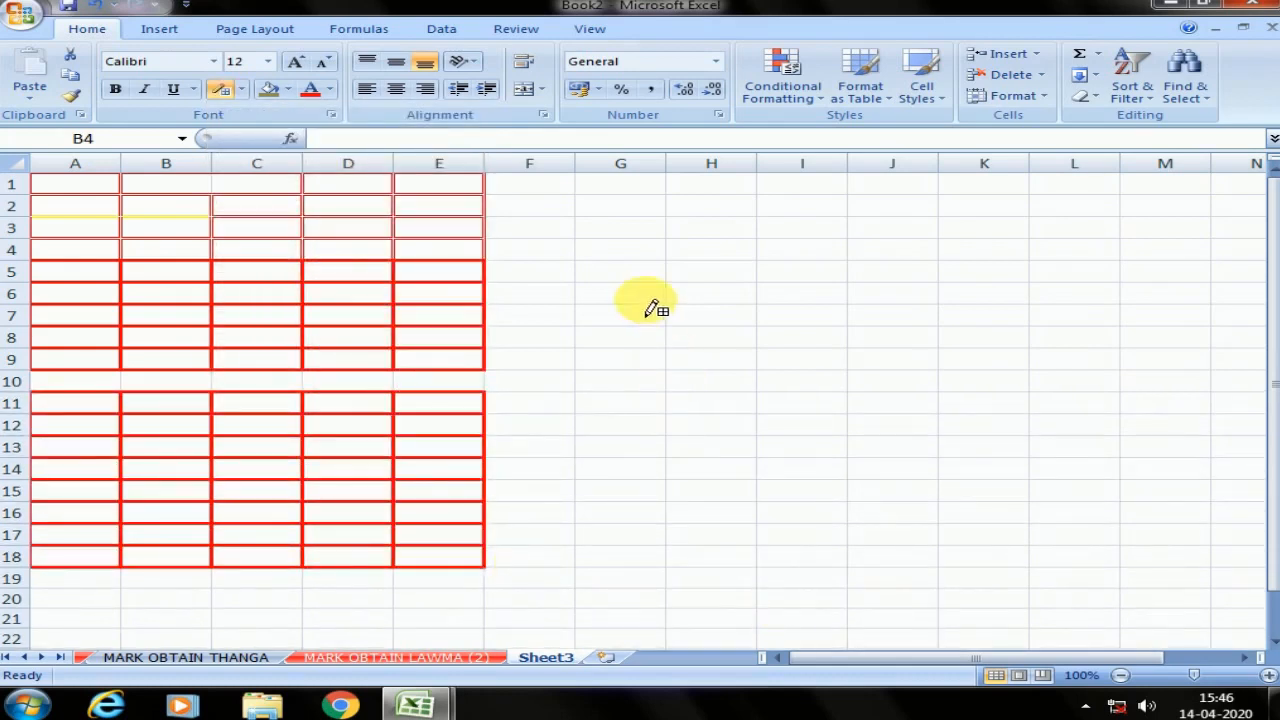
drag(651, 300, 890, 430)
click(243, 90)
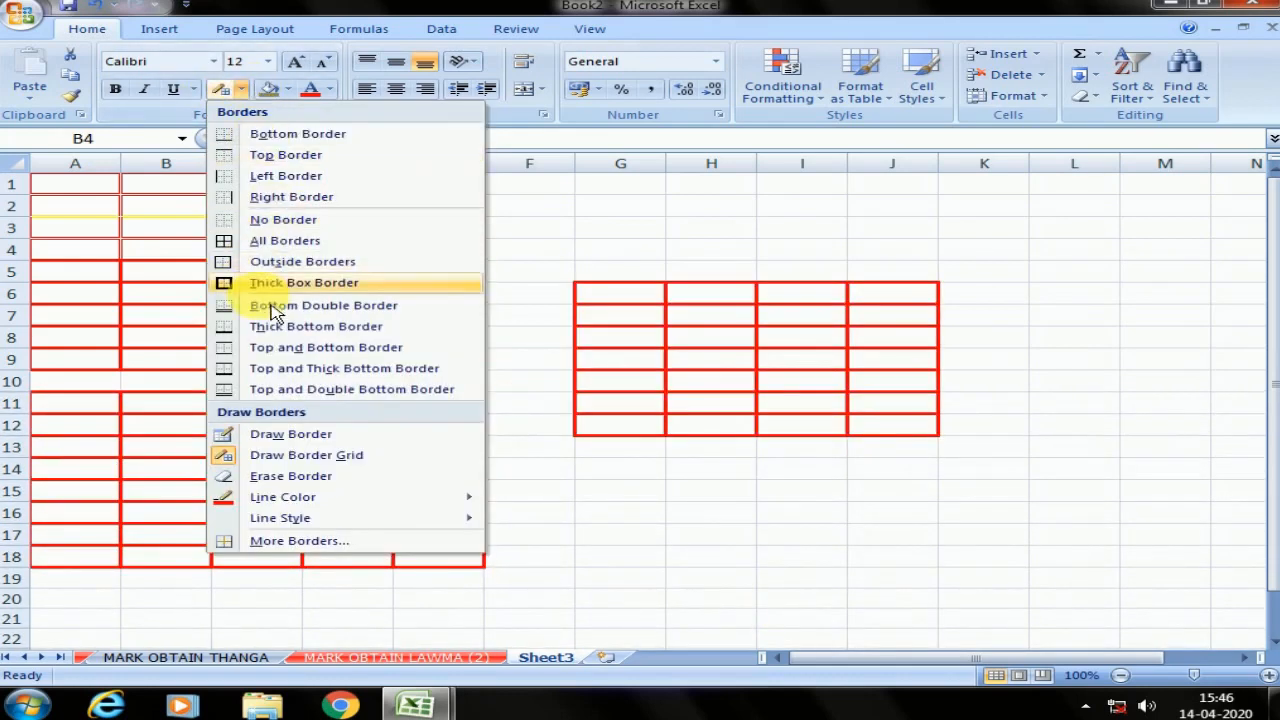
click(751, 496)
scroll(730, 512, down, 4)
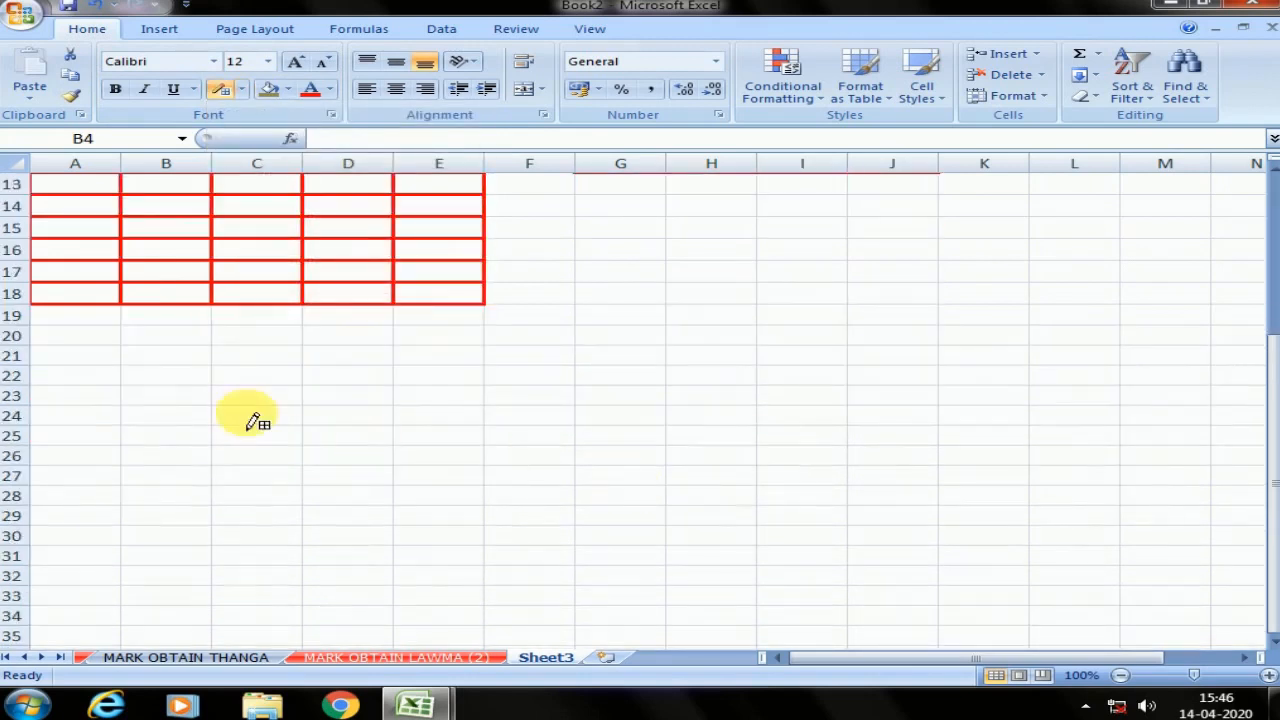
drag(83, 363, 505, 530)
scroll(452, 368, up, 4)
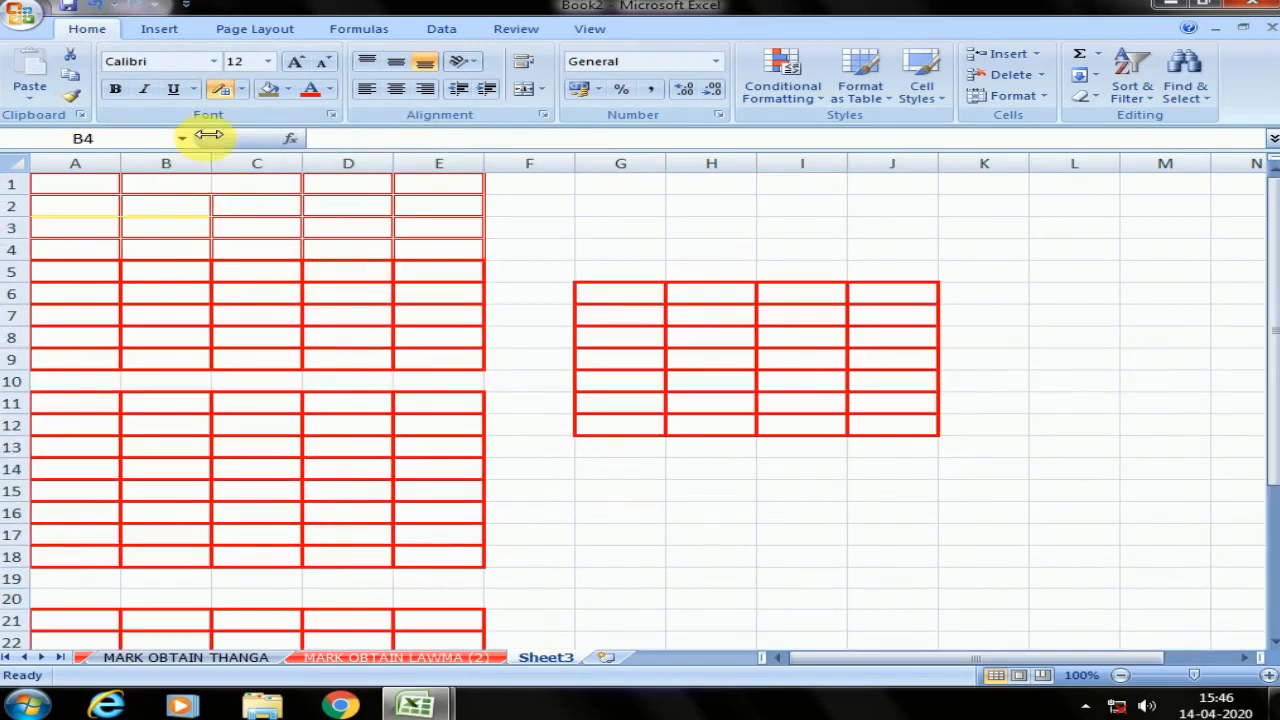
click(241, 89)
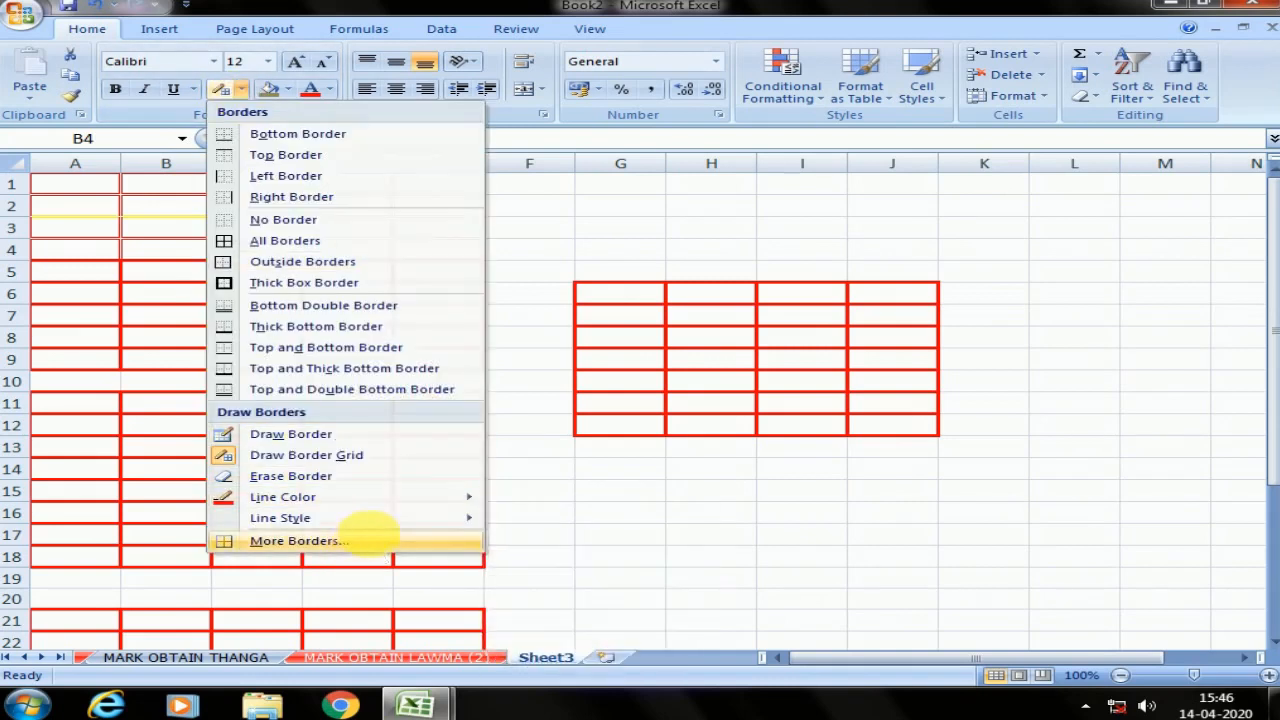
click(378, 545)
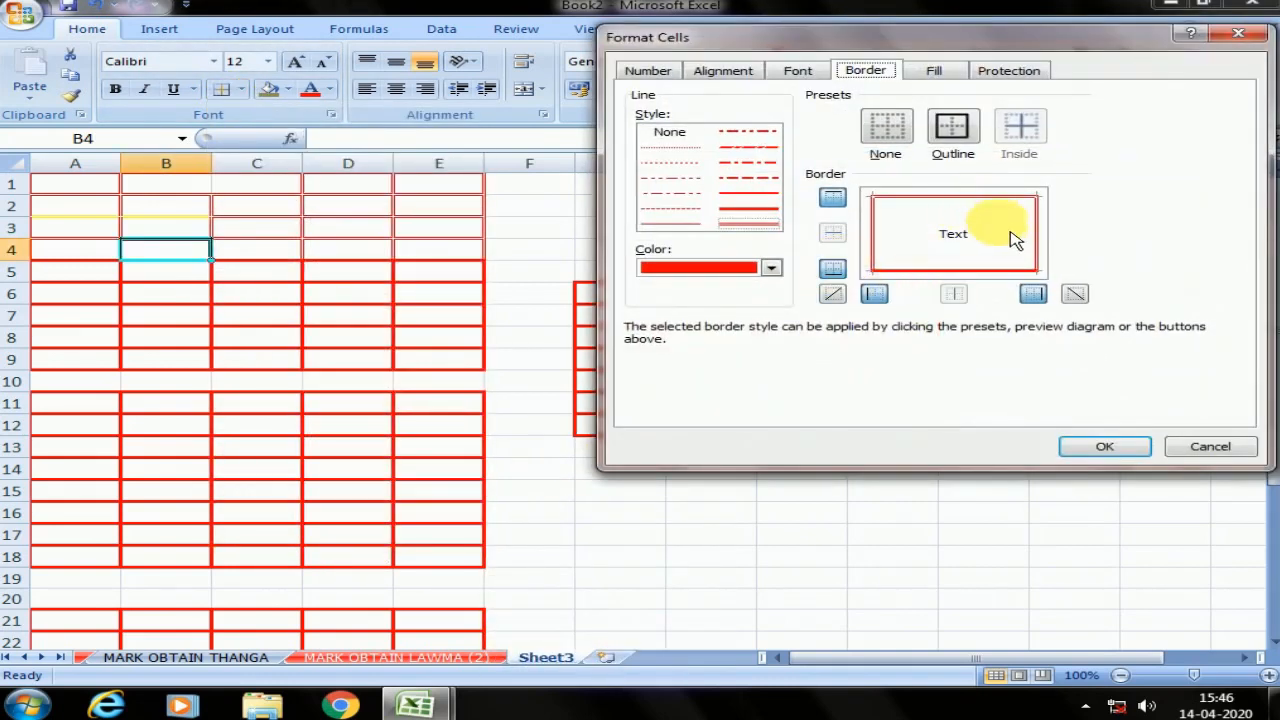
click(875, 293)
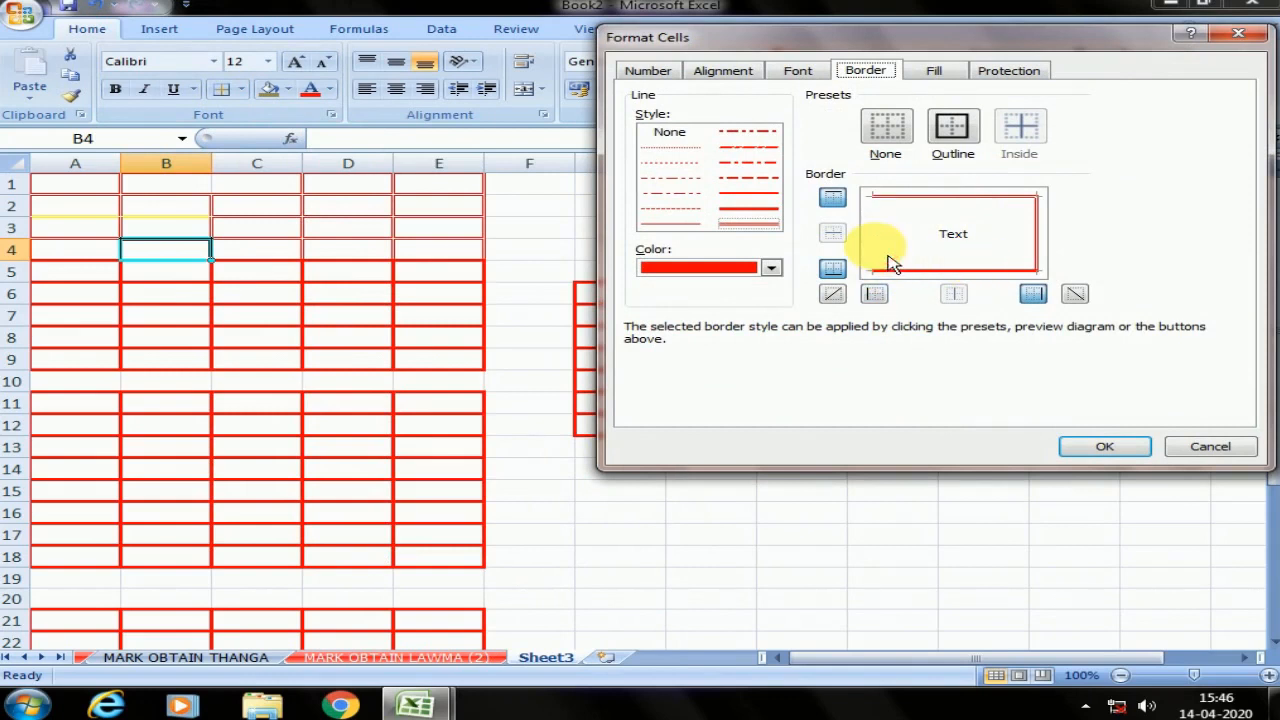
click(875, 293)
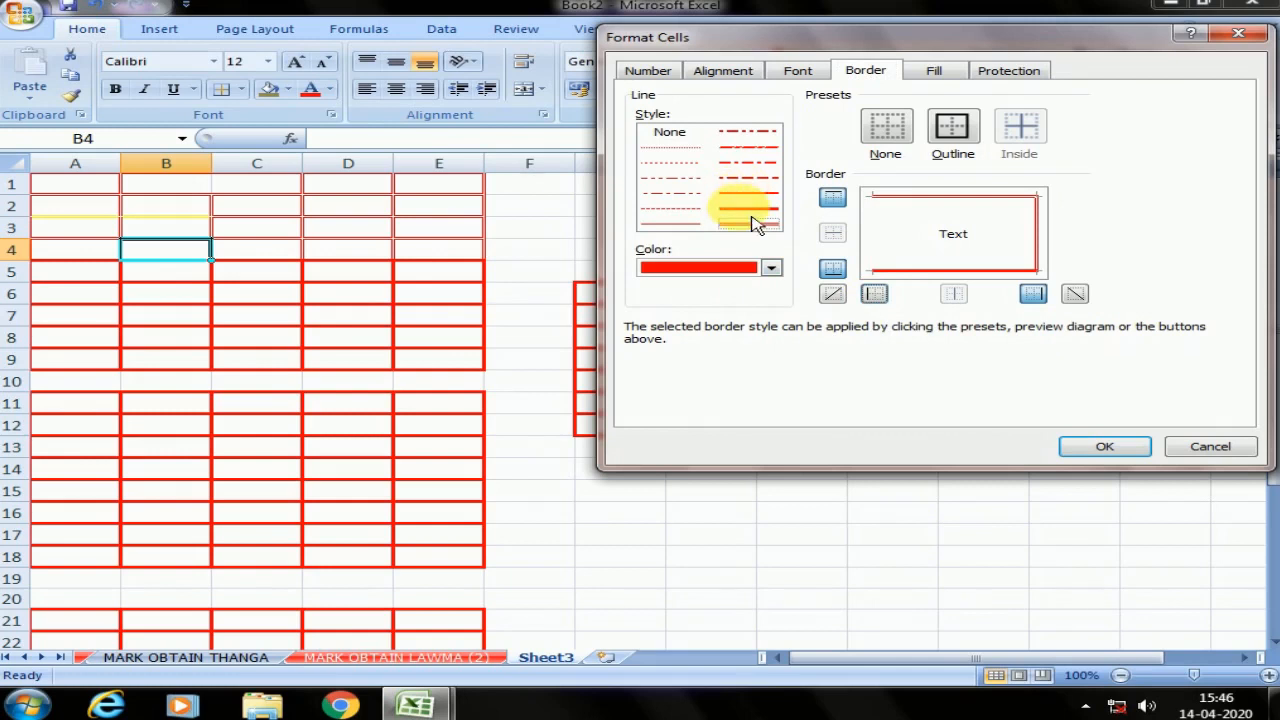
click(876, 293)
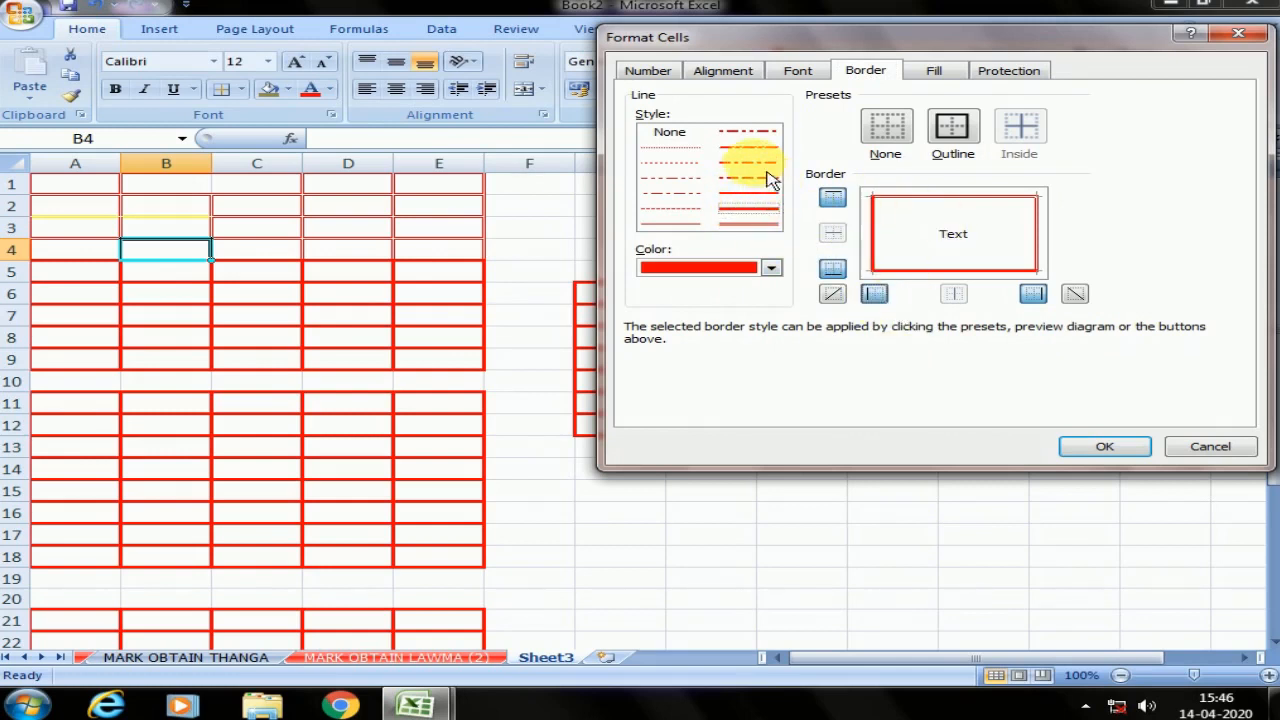
click(1211, 447)
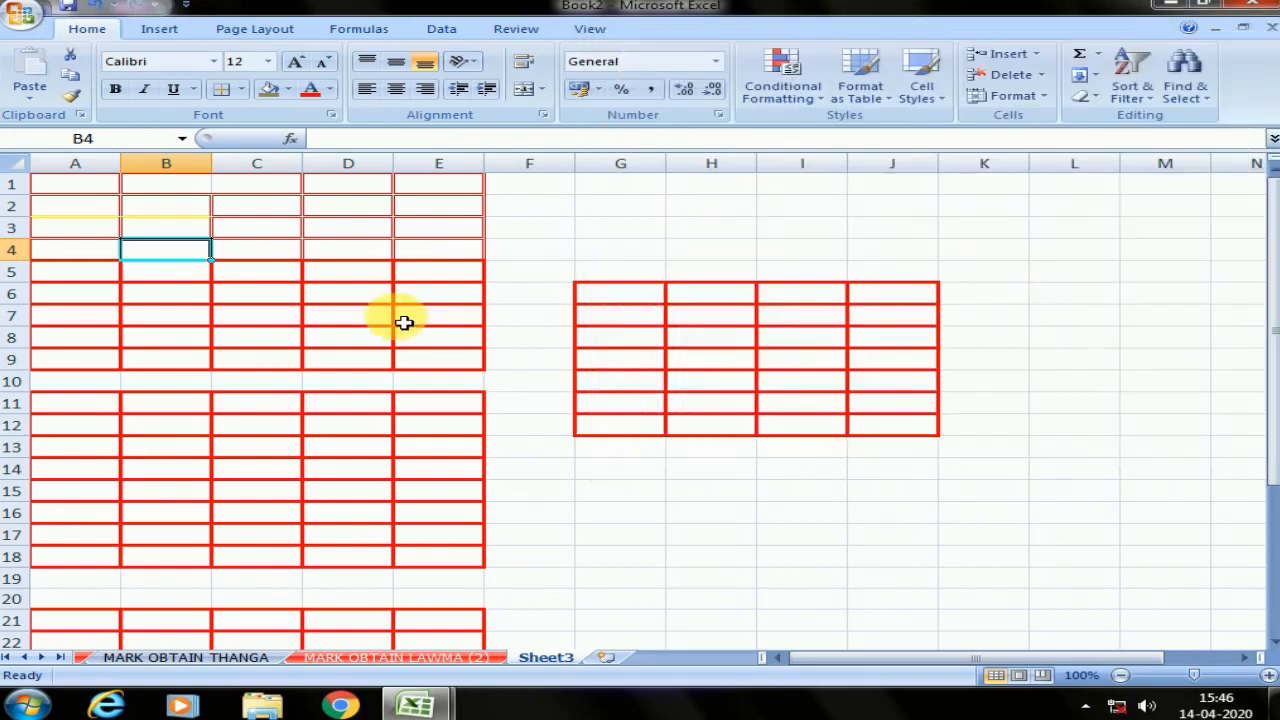
- Apply thick solid red borders to all outer edges and inside lines of A1:E4 through the Format Cells border settings
click(90, 193)
drag(91, 197, 451, 259)
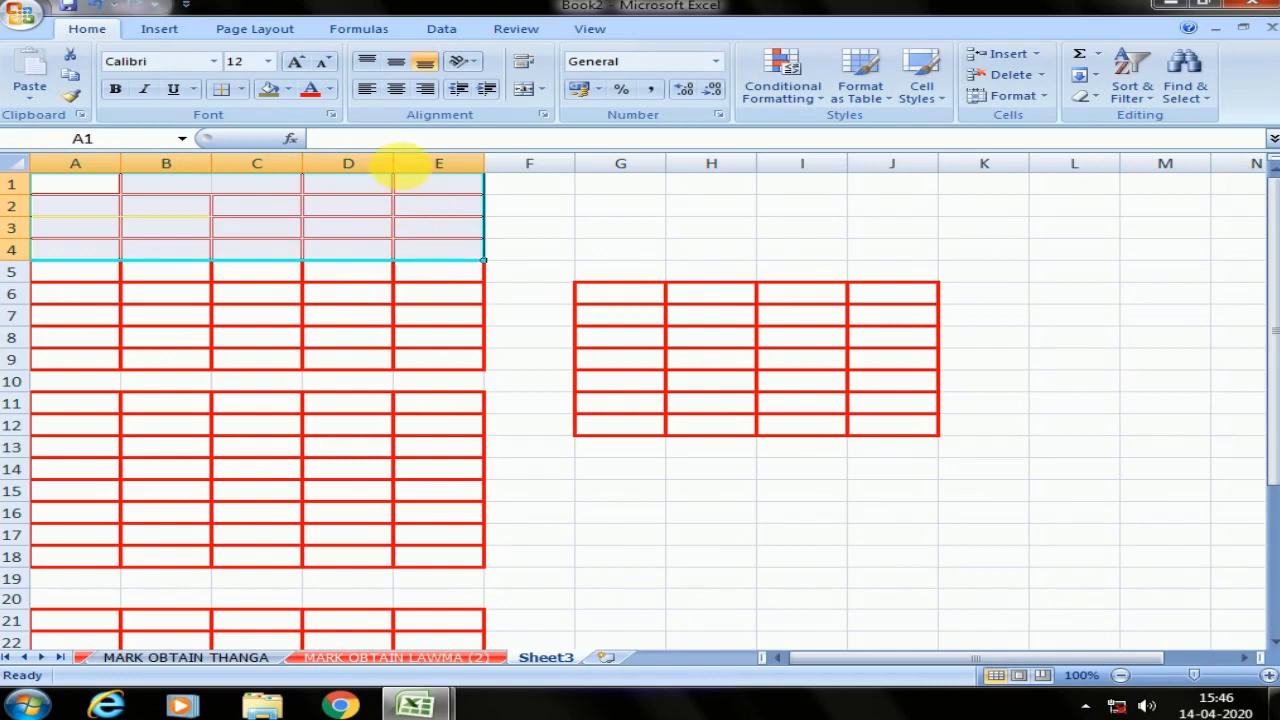
click(241, 89)
click(323, 543)
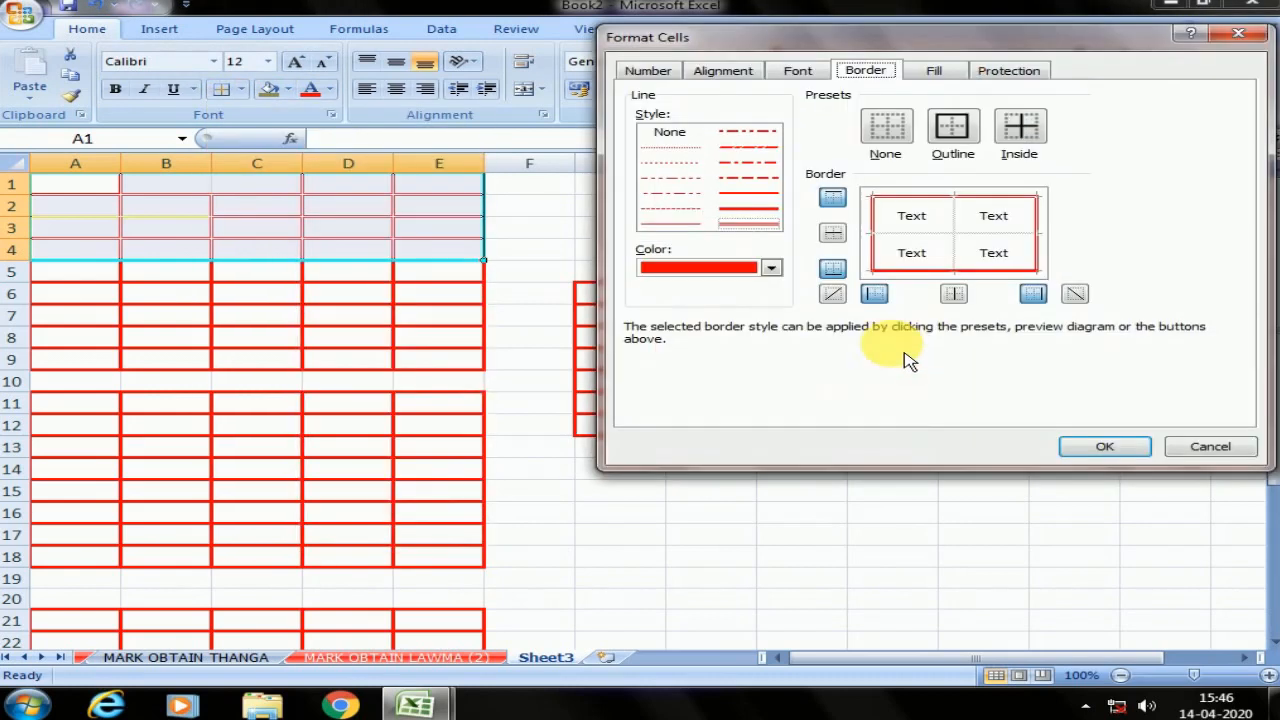
click(875, 294)
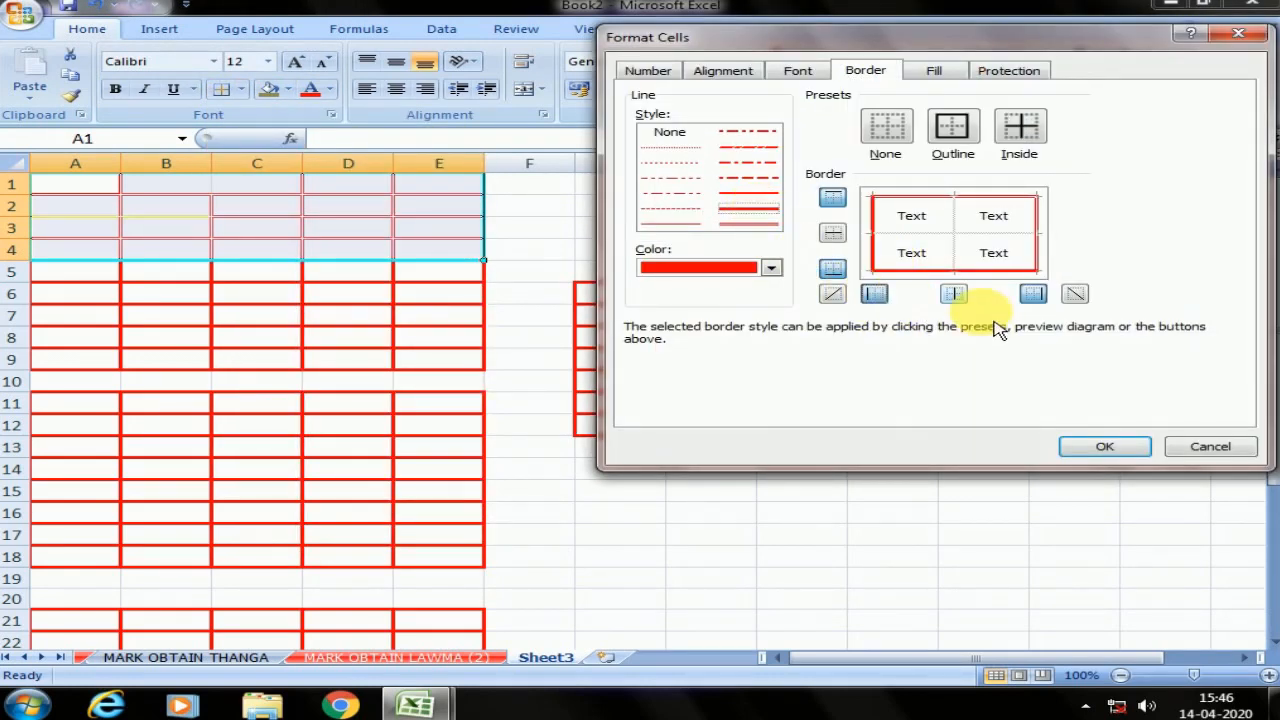
click(1034, 295)
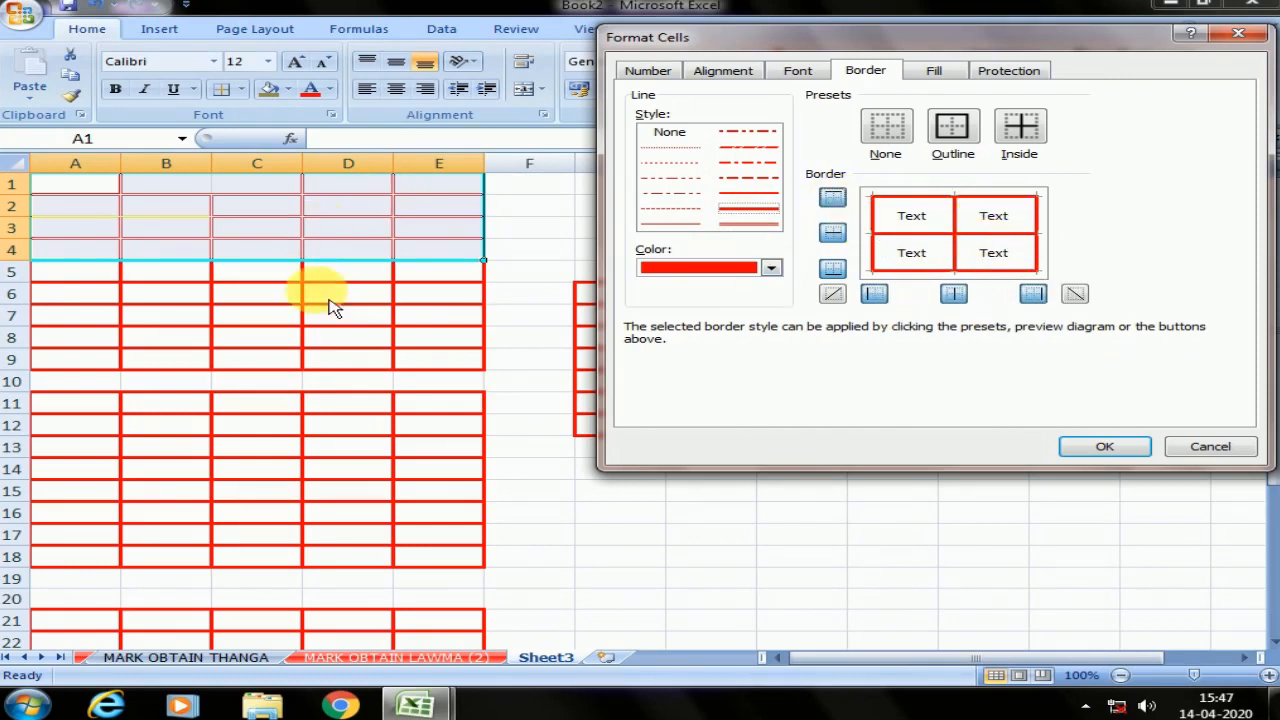
click(1105, 446)
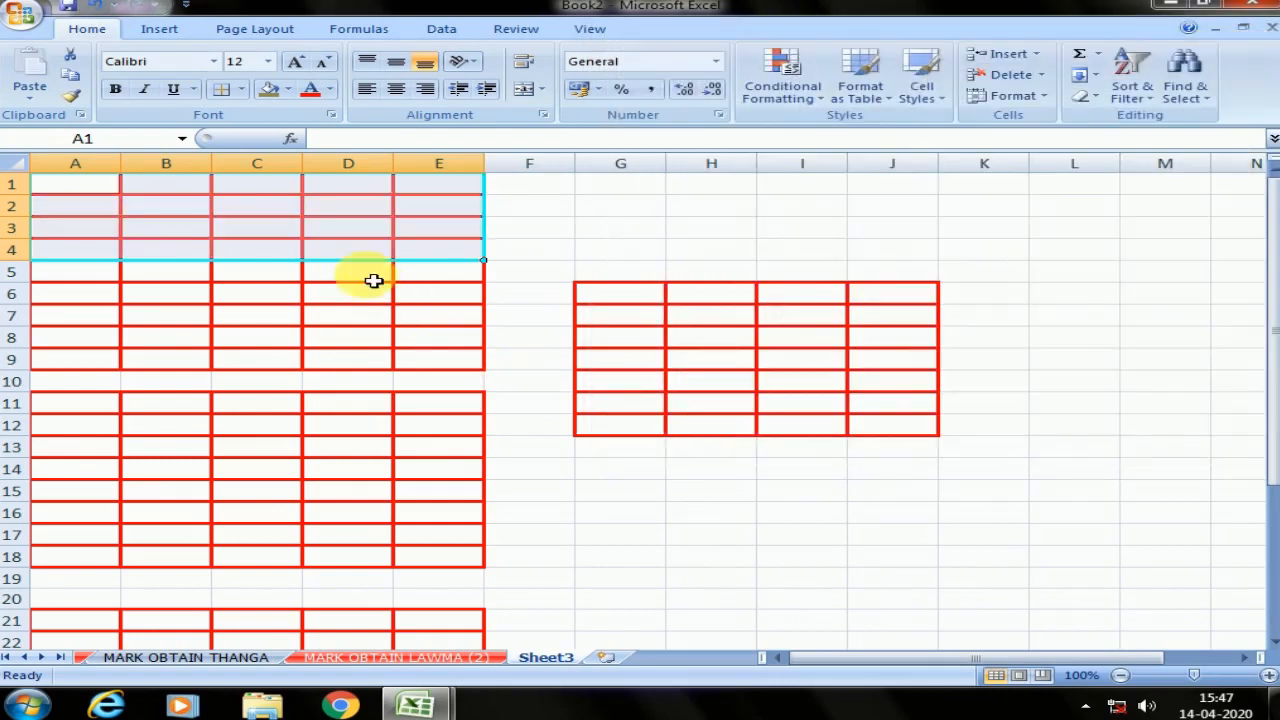
- Select A1:E9 and open the Format Cells border settings for it
click(360, 250)
click(438, 315)
drag(77, 189, 451, 364)
click(285, 89)
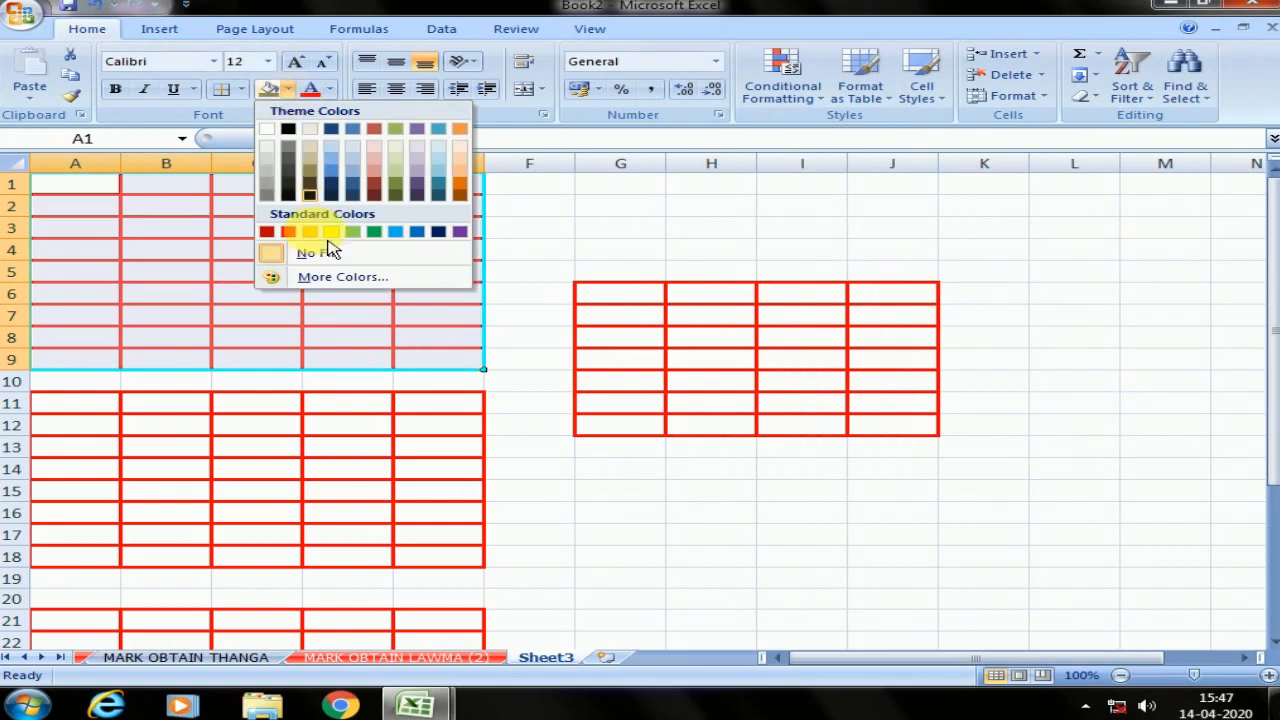
click(241, 89)
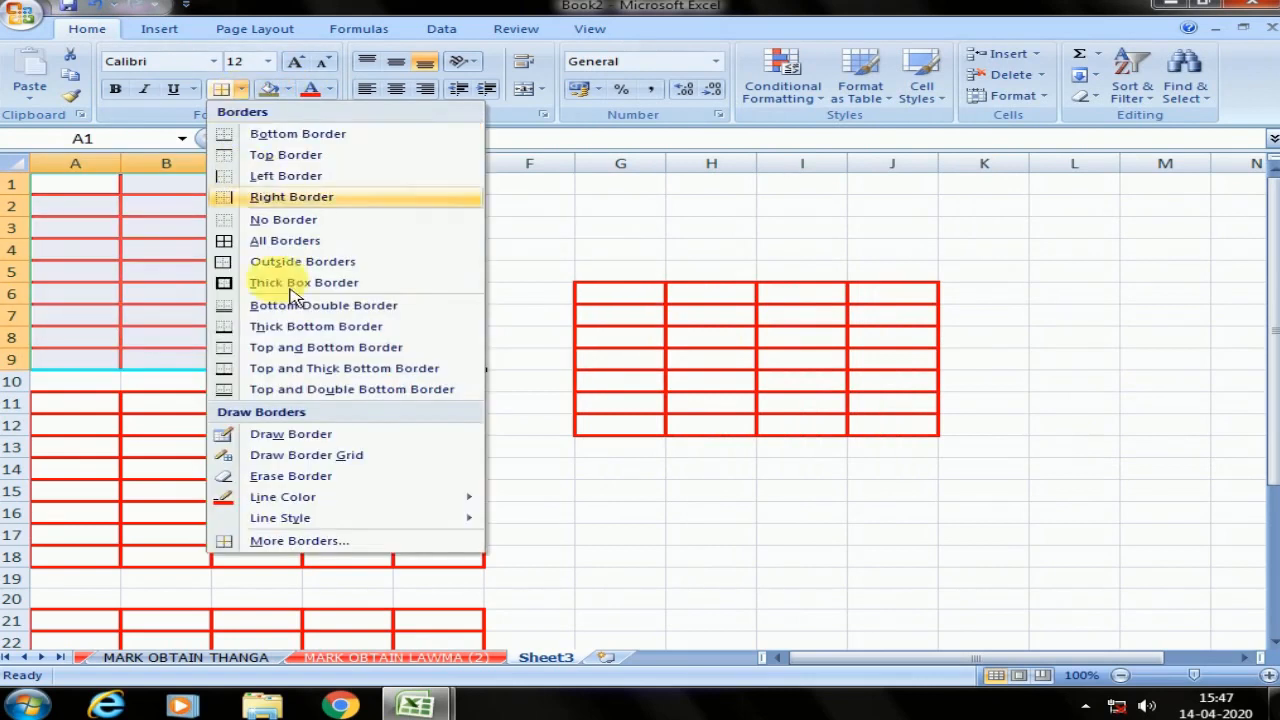
click(325, 541)
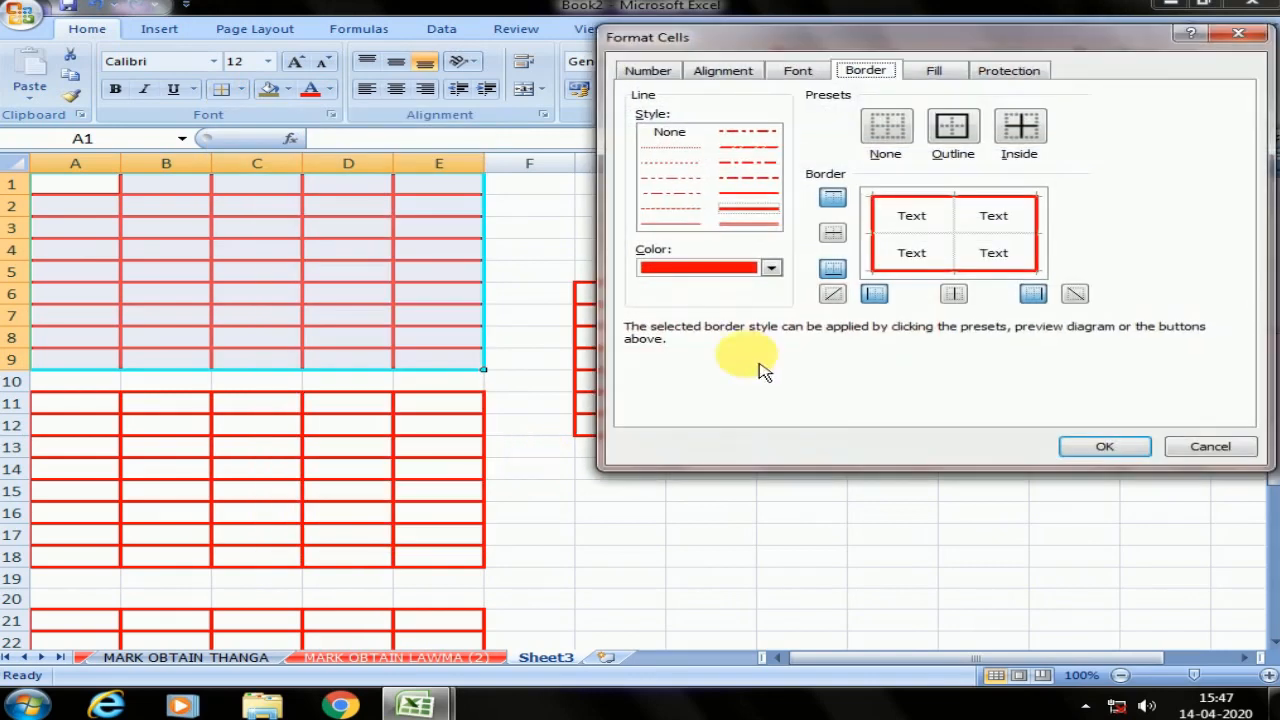
- Try yellow and orange as the border line colour for A1:E9
click(770, 267)
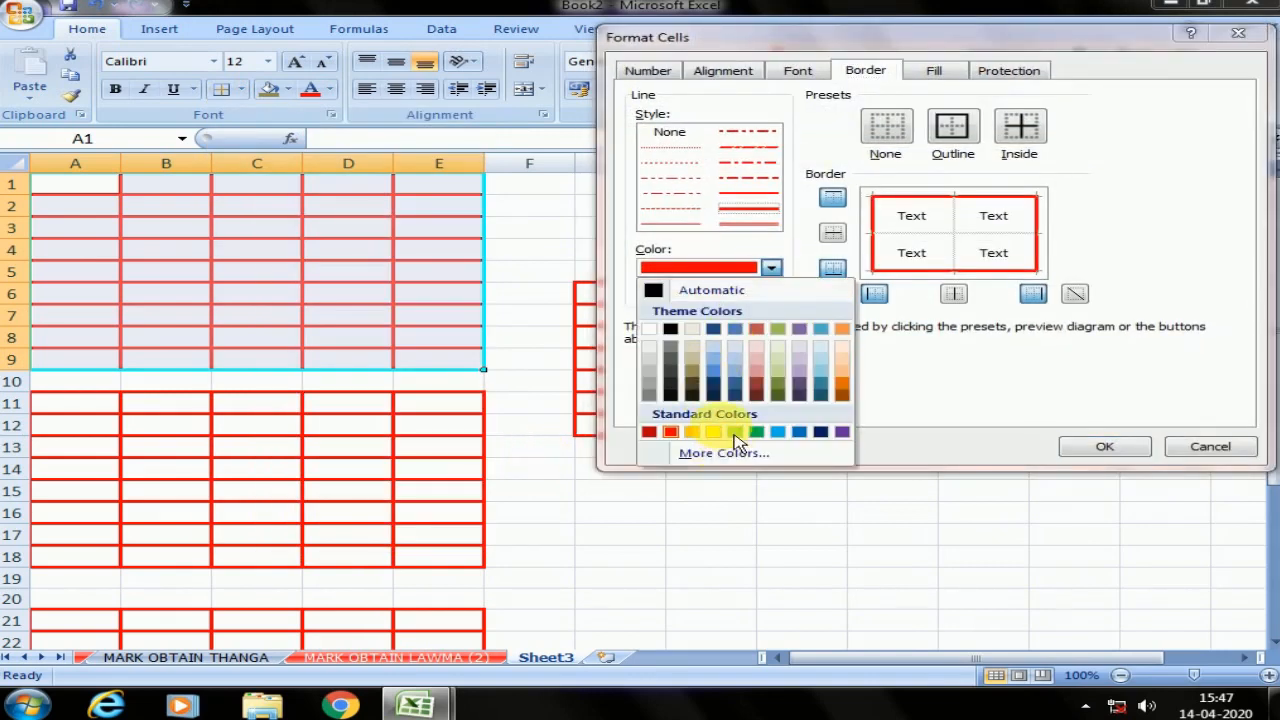
click(713, 431)
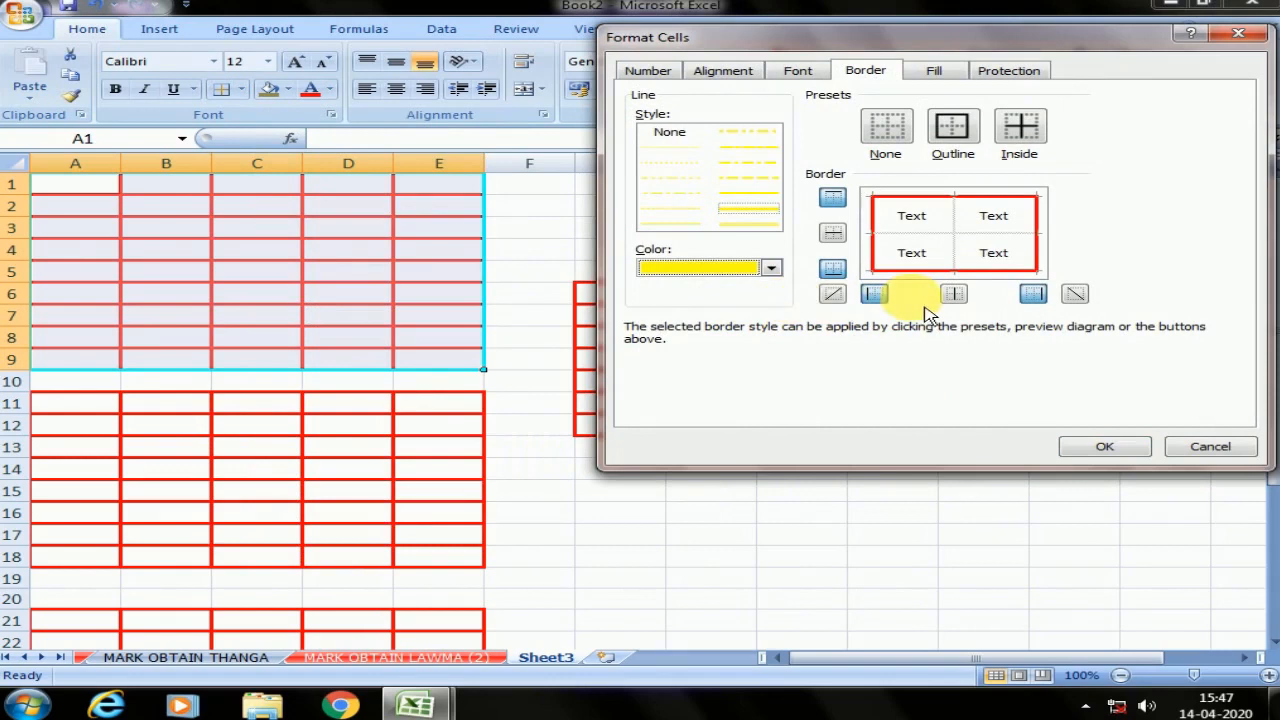
click(774, 268)
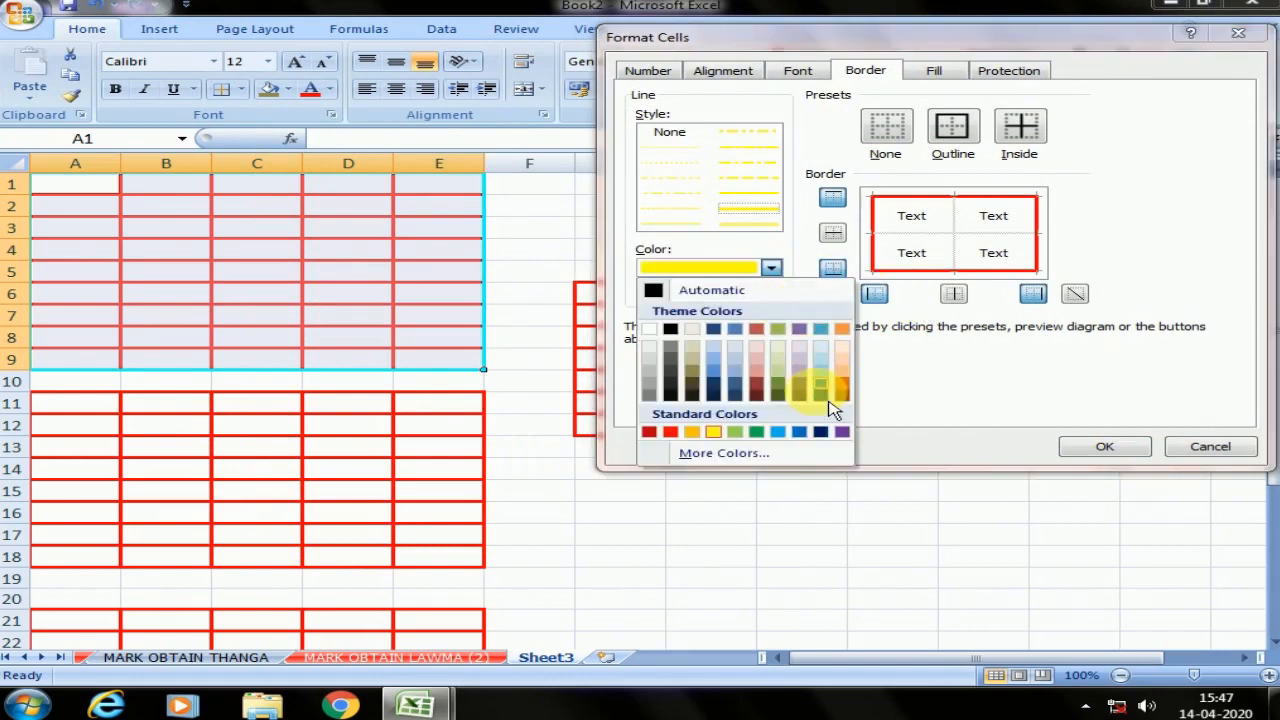
click(691, 431)
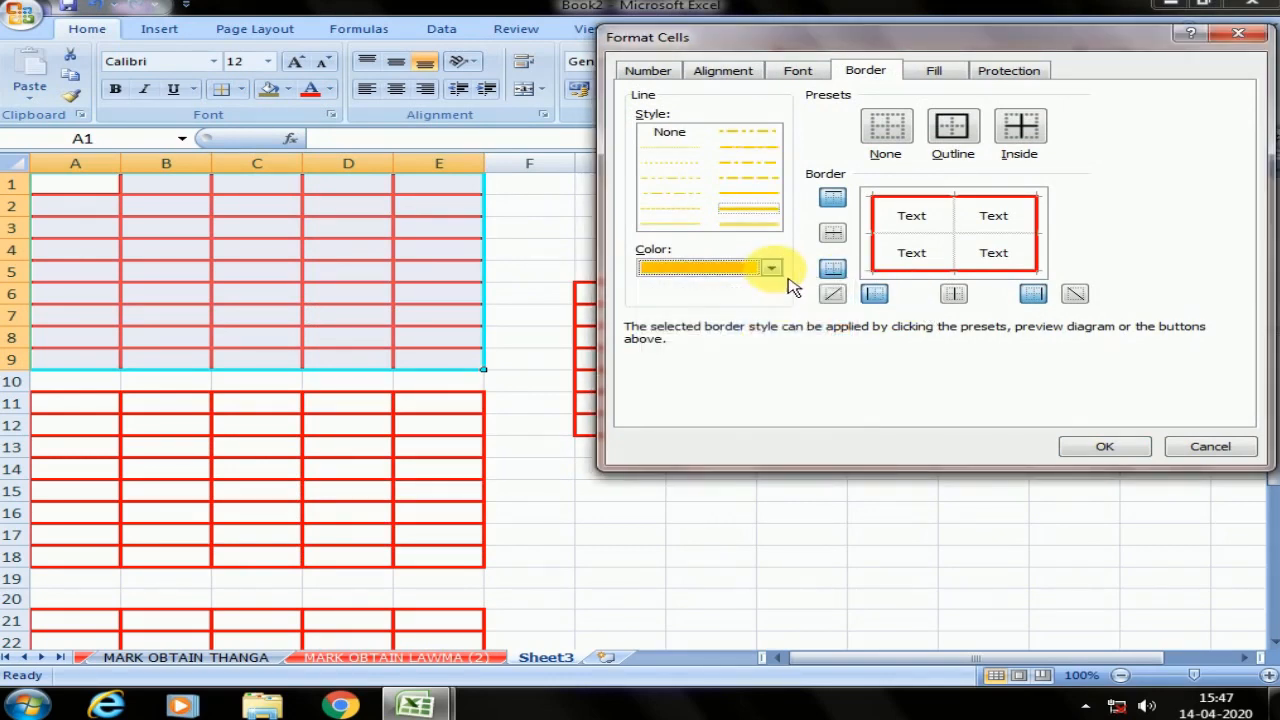
- Apply thick solid blue borders to all outer edges and inside lines of A1:E9
click(771, 268)
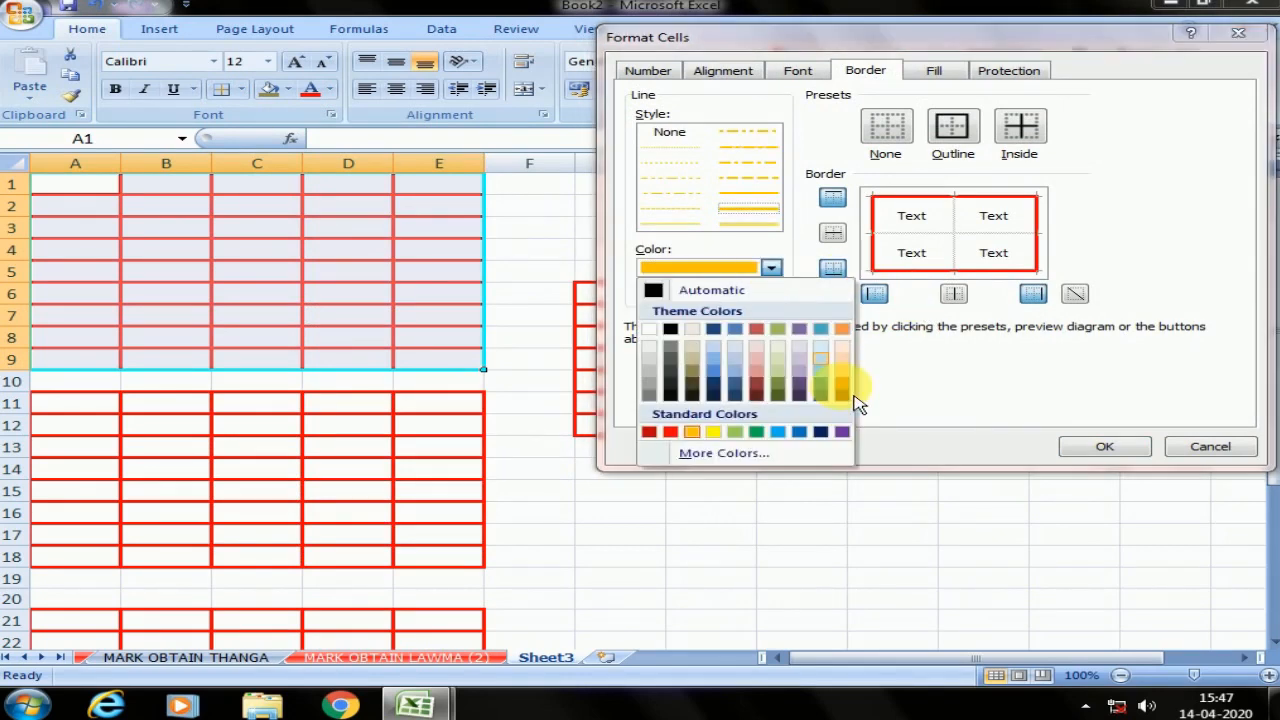
click(735, 381)
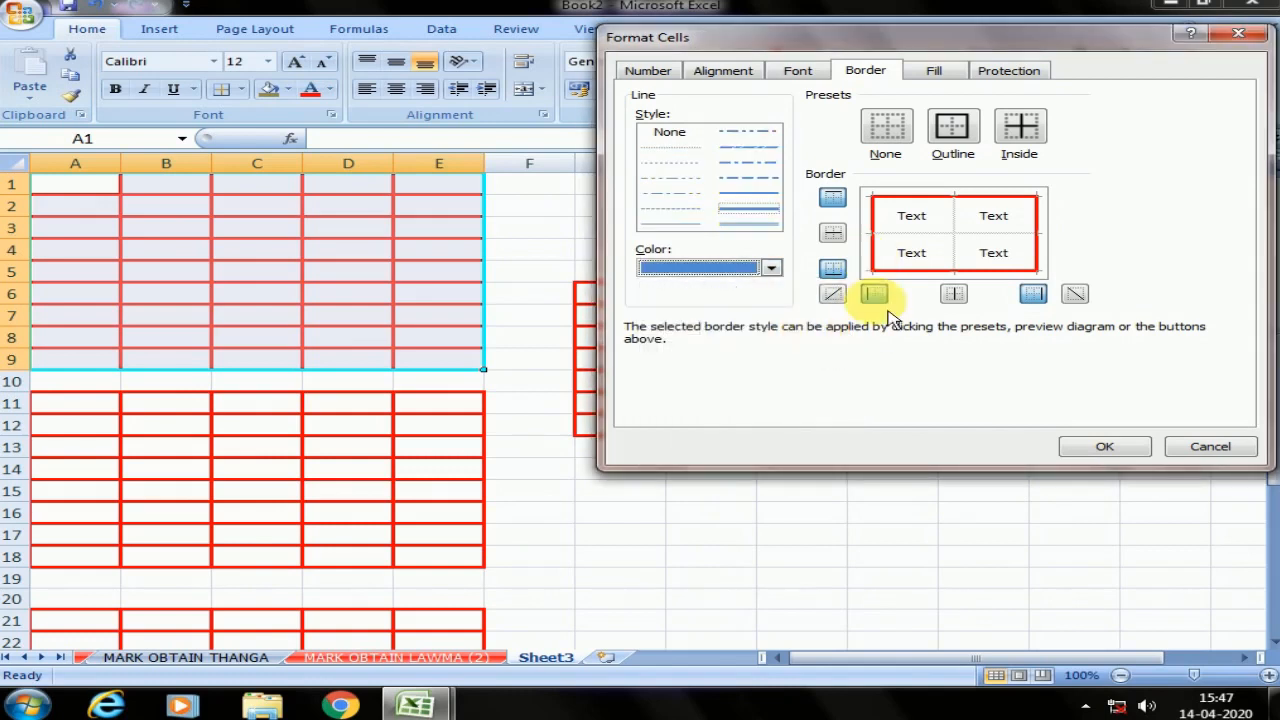
click(955, 298)
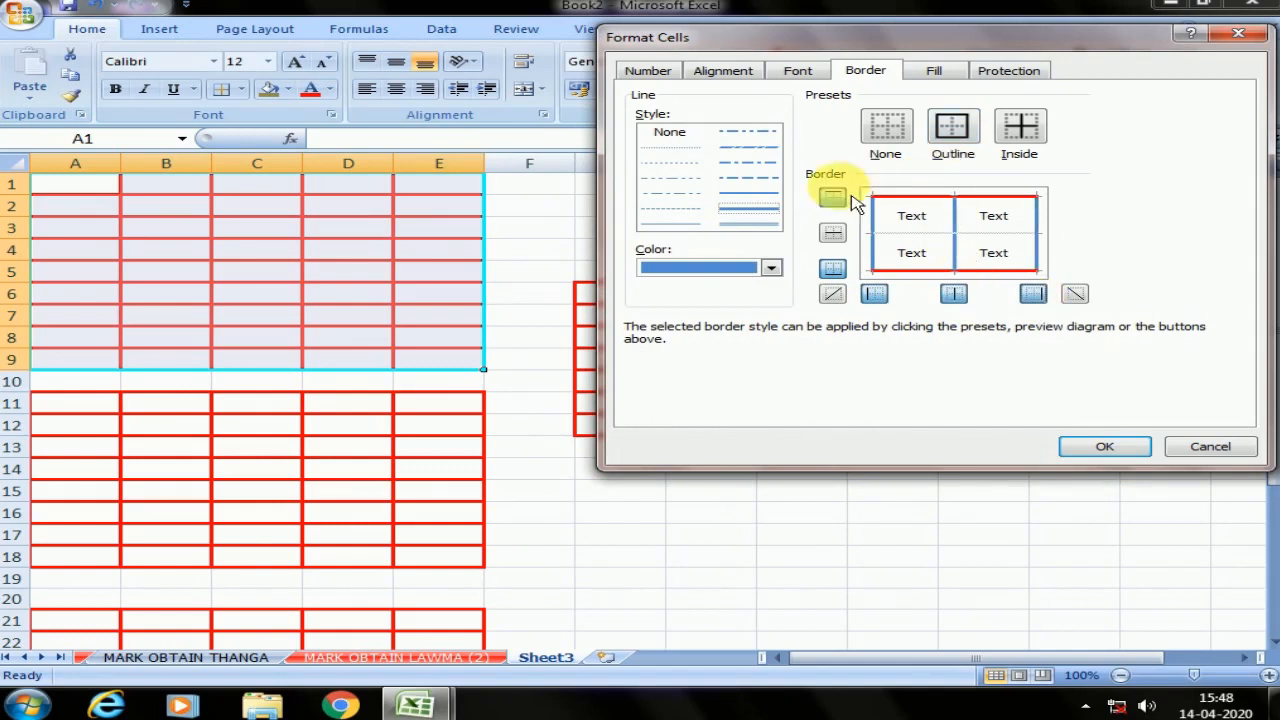
click(835, 270)
click(1104, 446)
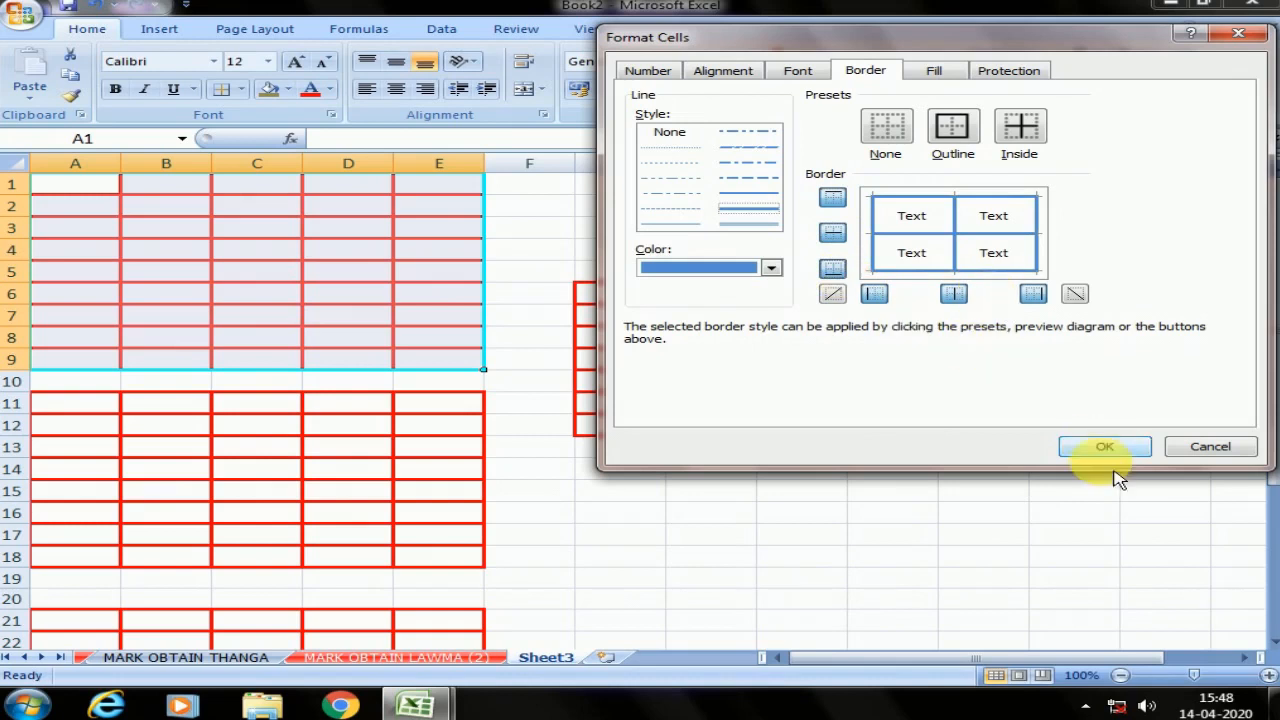
click(393, 332)
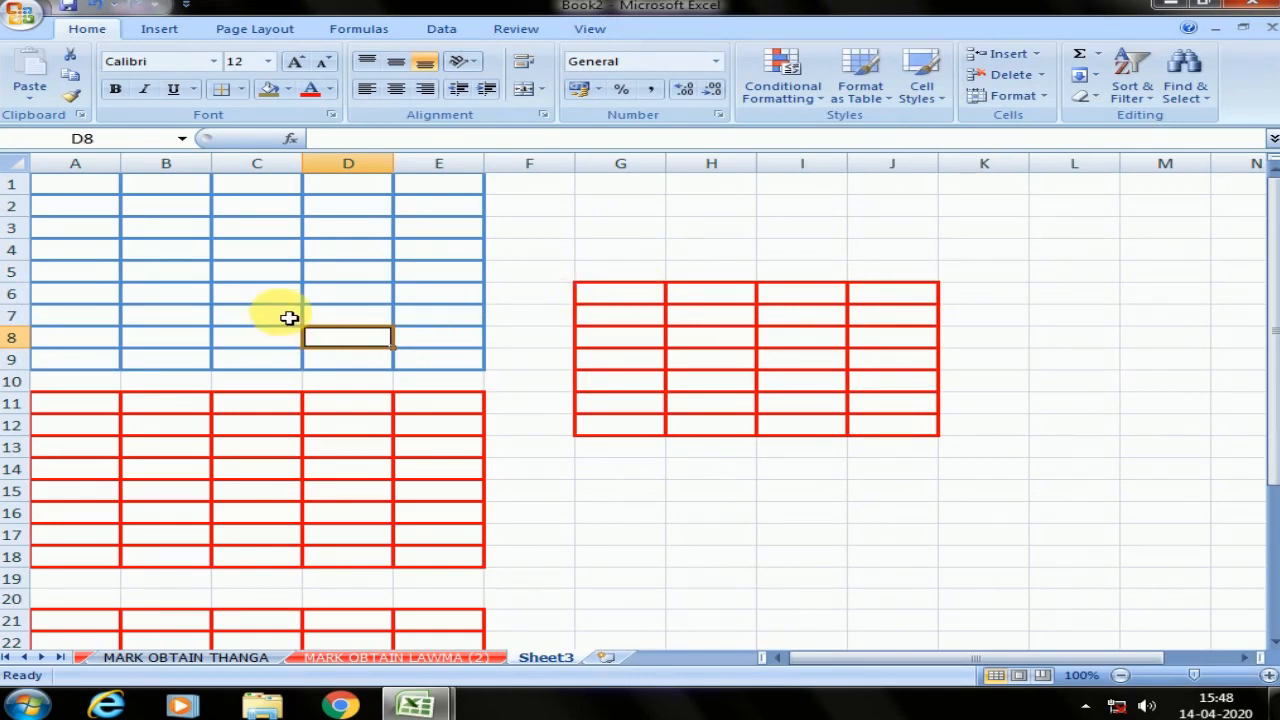
- Enter 456545 in cell F3
click(512, 232)
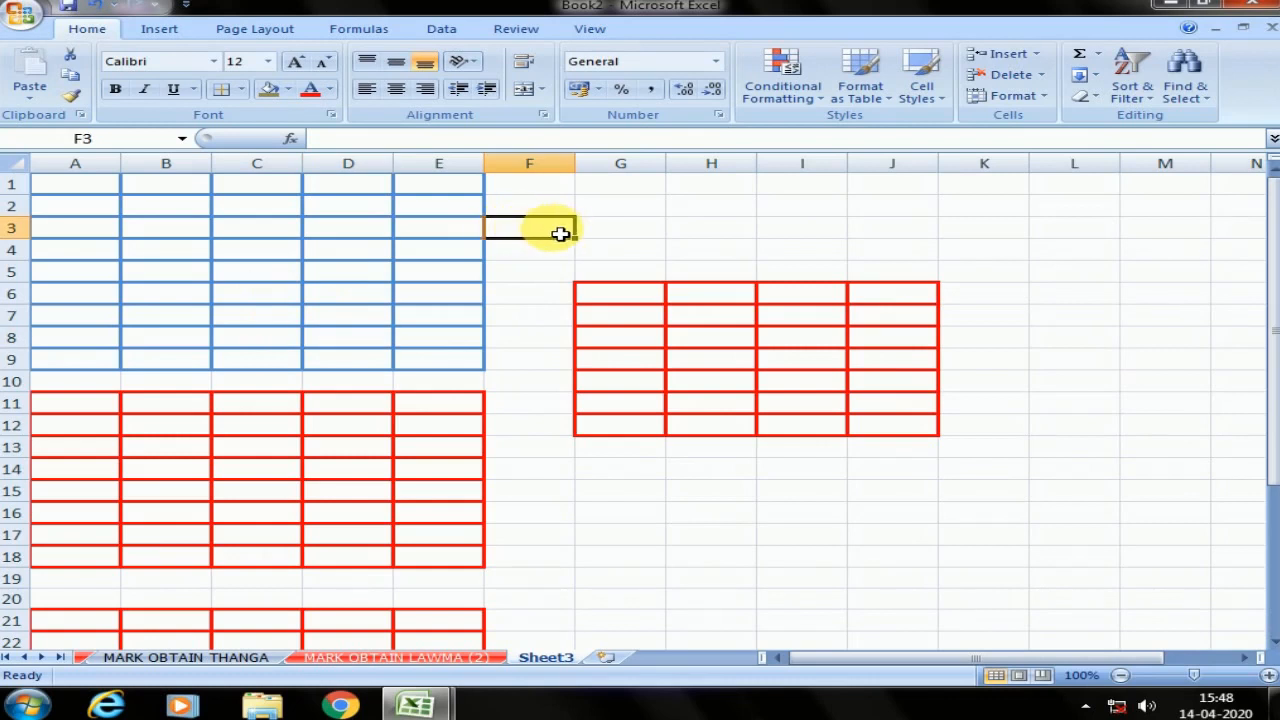
text(456545)
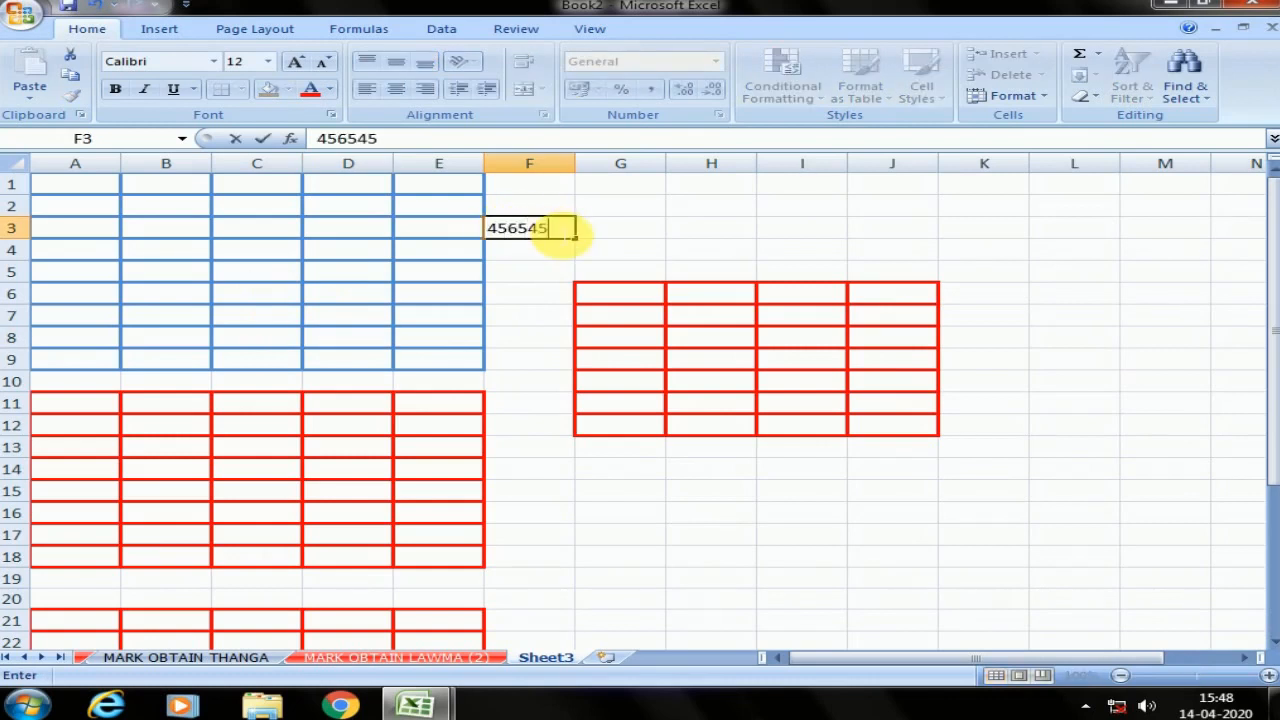
click(608, 235)
- Format F3 as Number without decimals and switch it to comma style, also without decimals
click(537, 228)
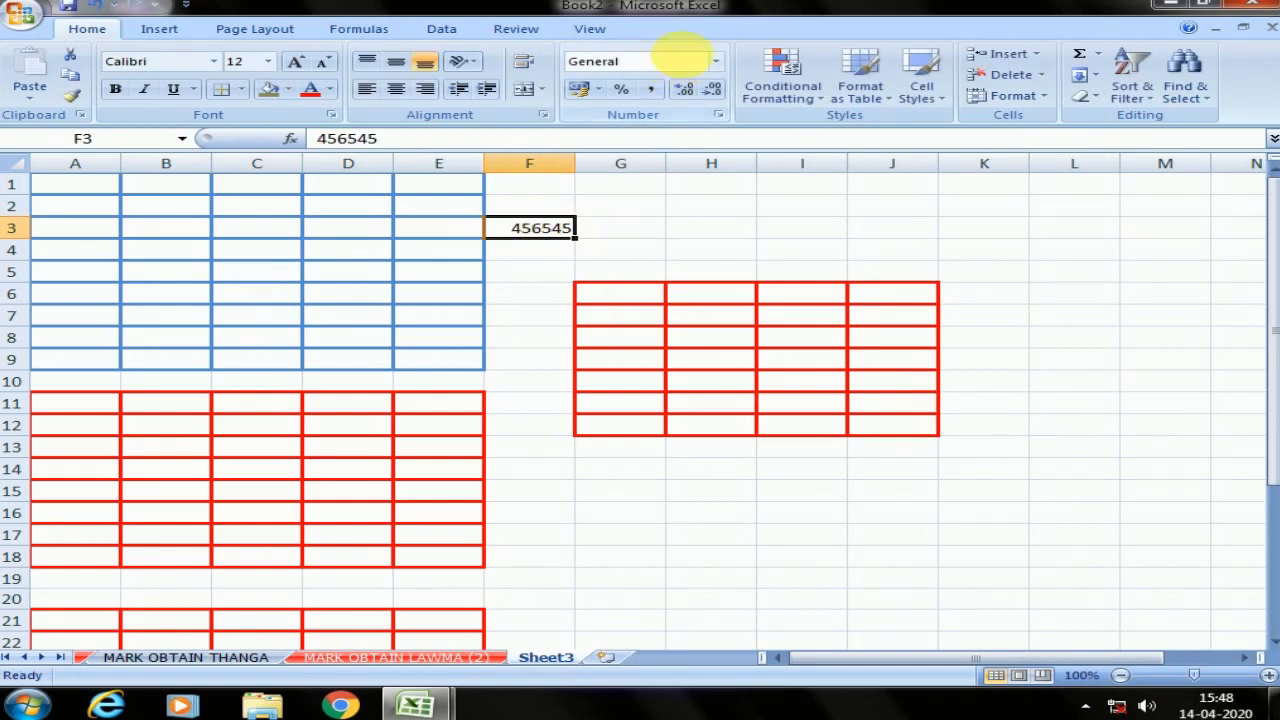
click(715, 61)
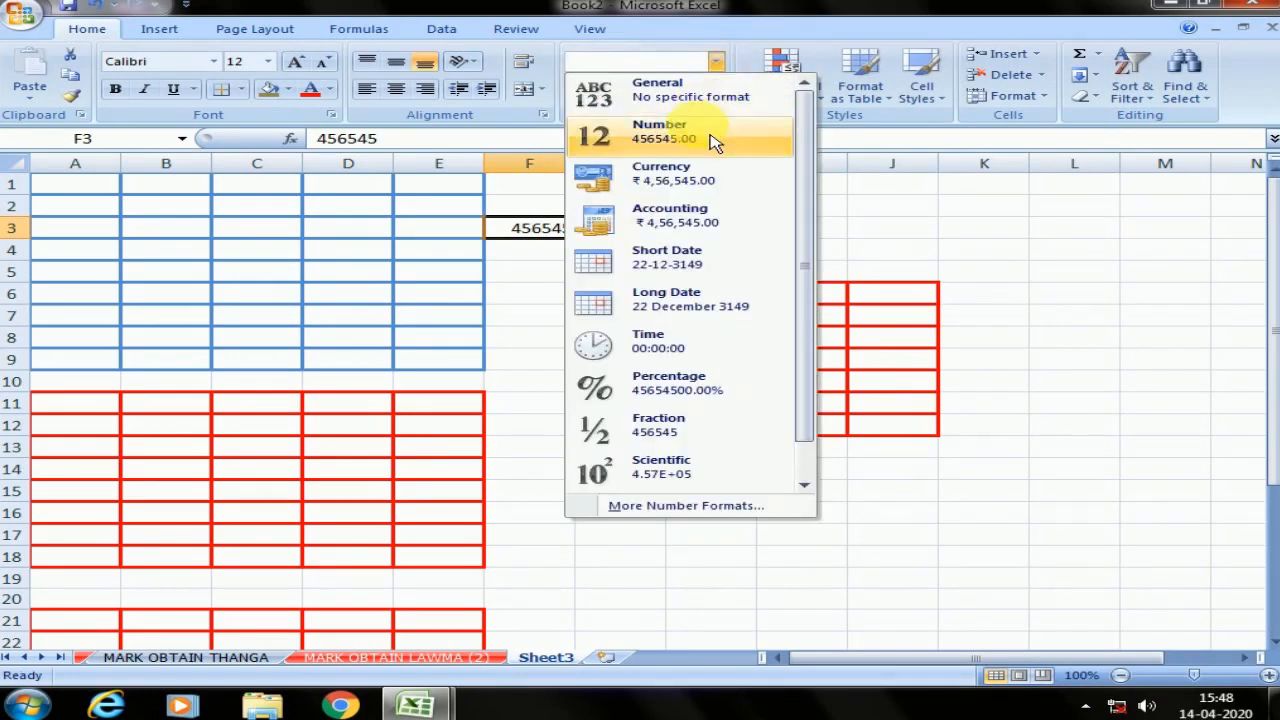
click(714, 141)
double_click(711, 89)
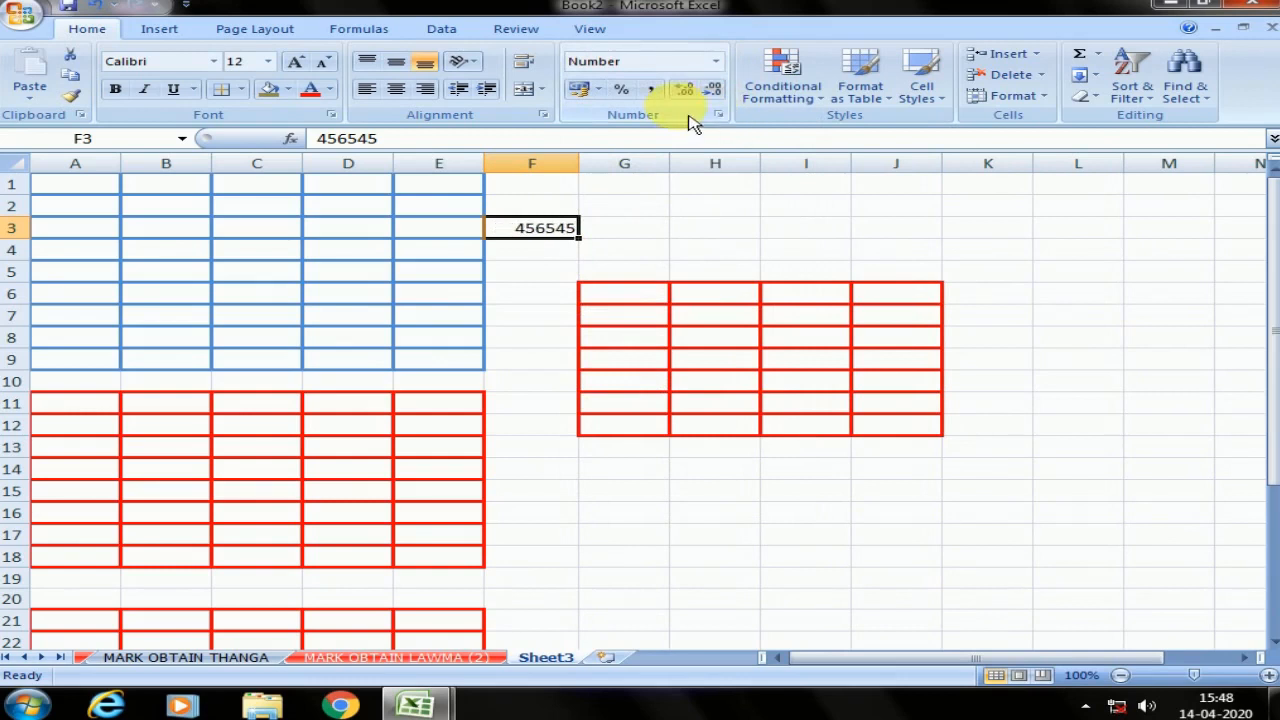
click(651, 89)
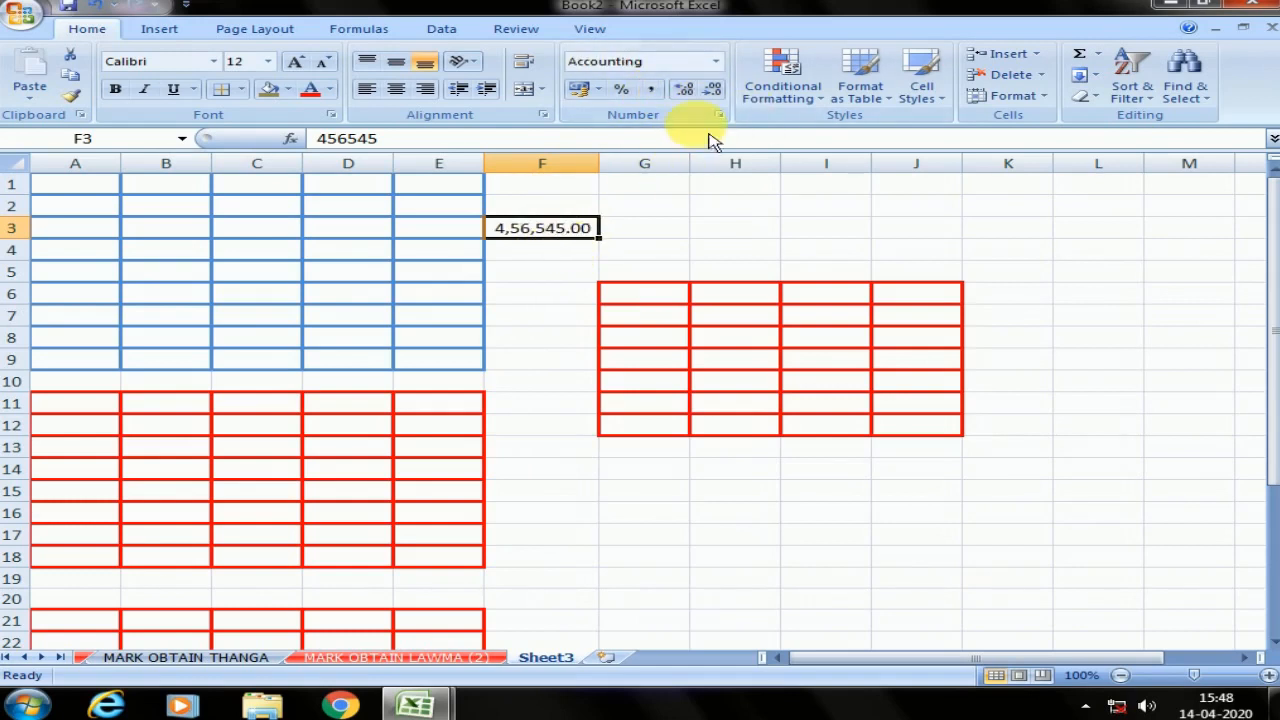
double_click(720, 98)
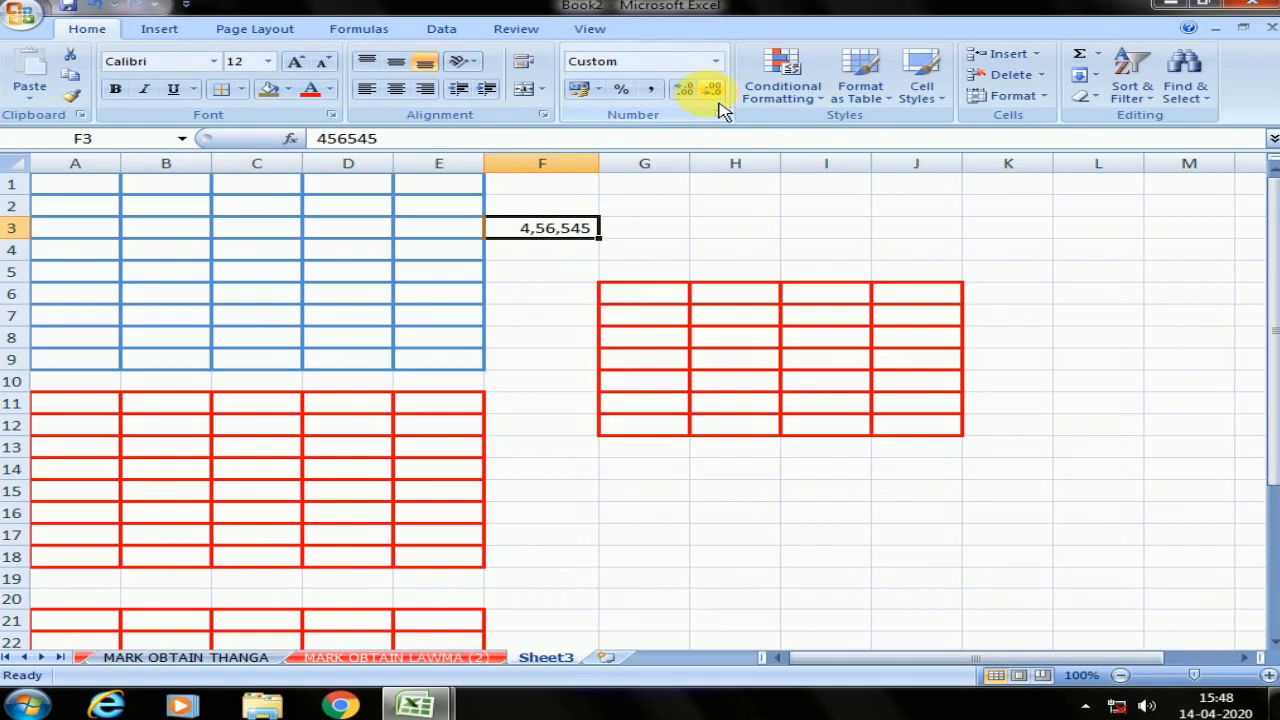
- Enter 123052, 5456464 and 54565456 in cells F4:F6
click(574, 251)
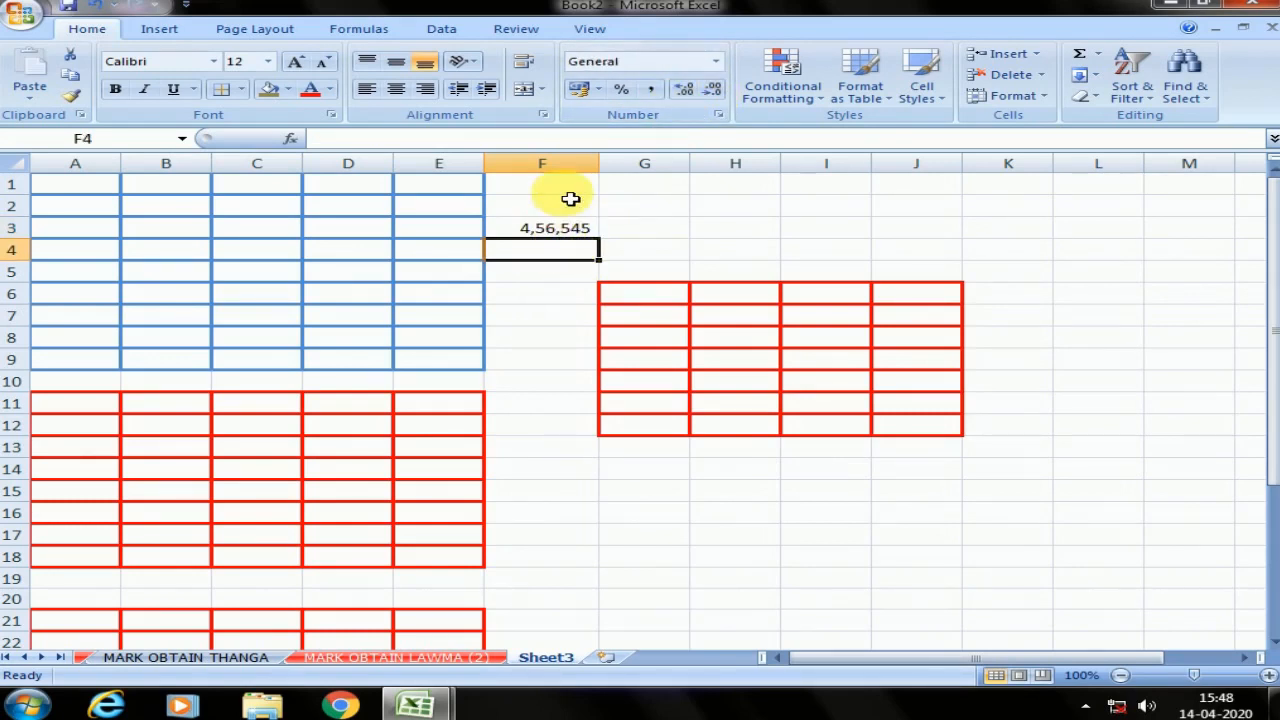
text(12)
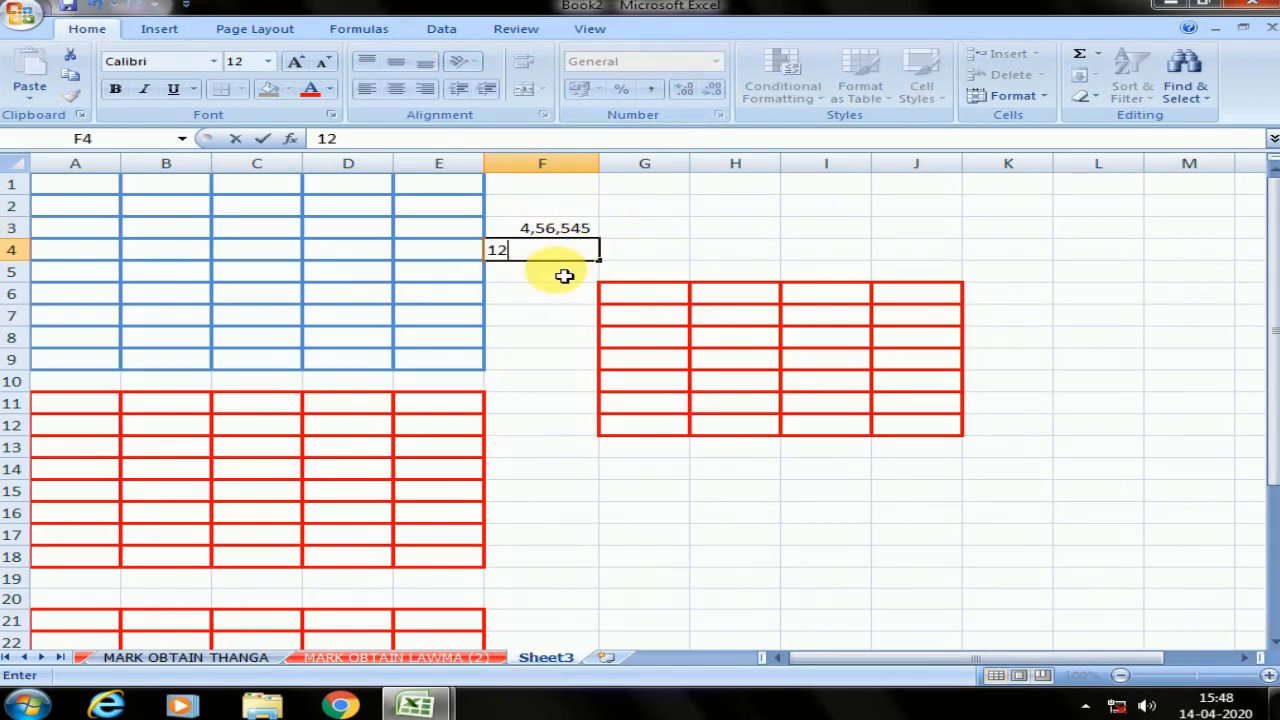
text(3052)
key(Return)
text(5)
key(Return)
text(5456)
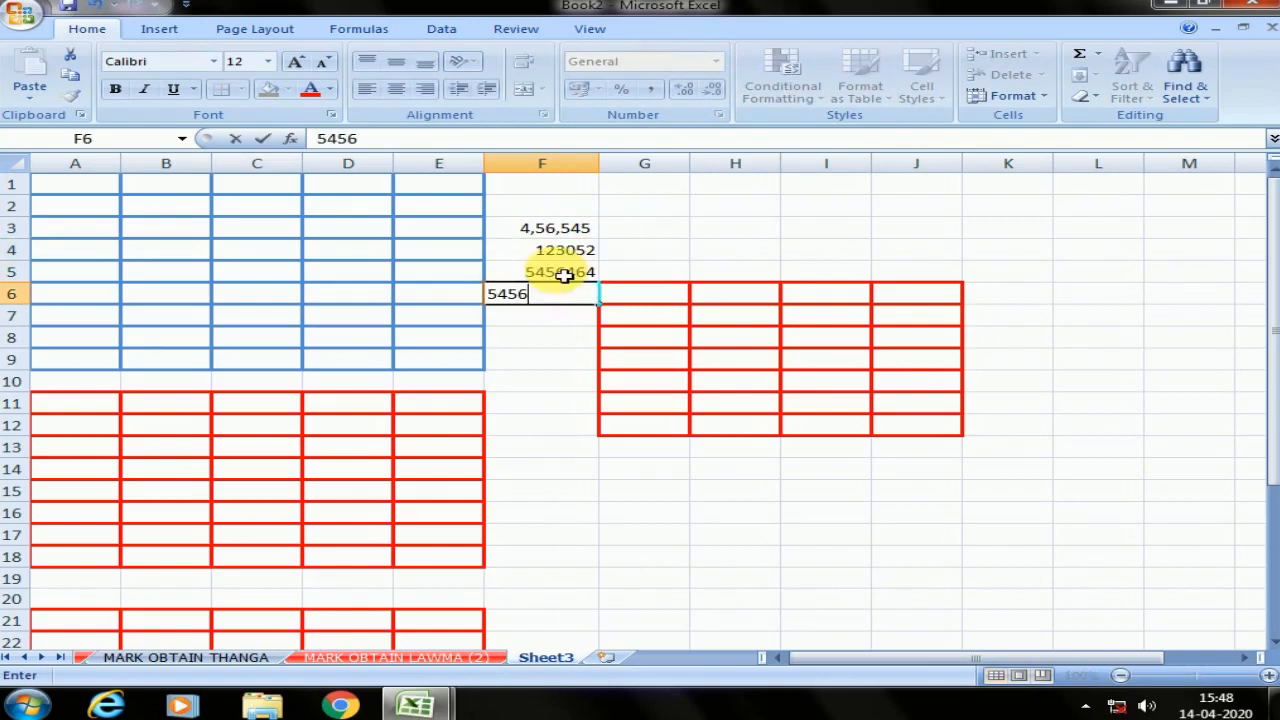
- Apply comma style to the whole of column F and remove both decimal places
click(541, 163)
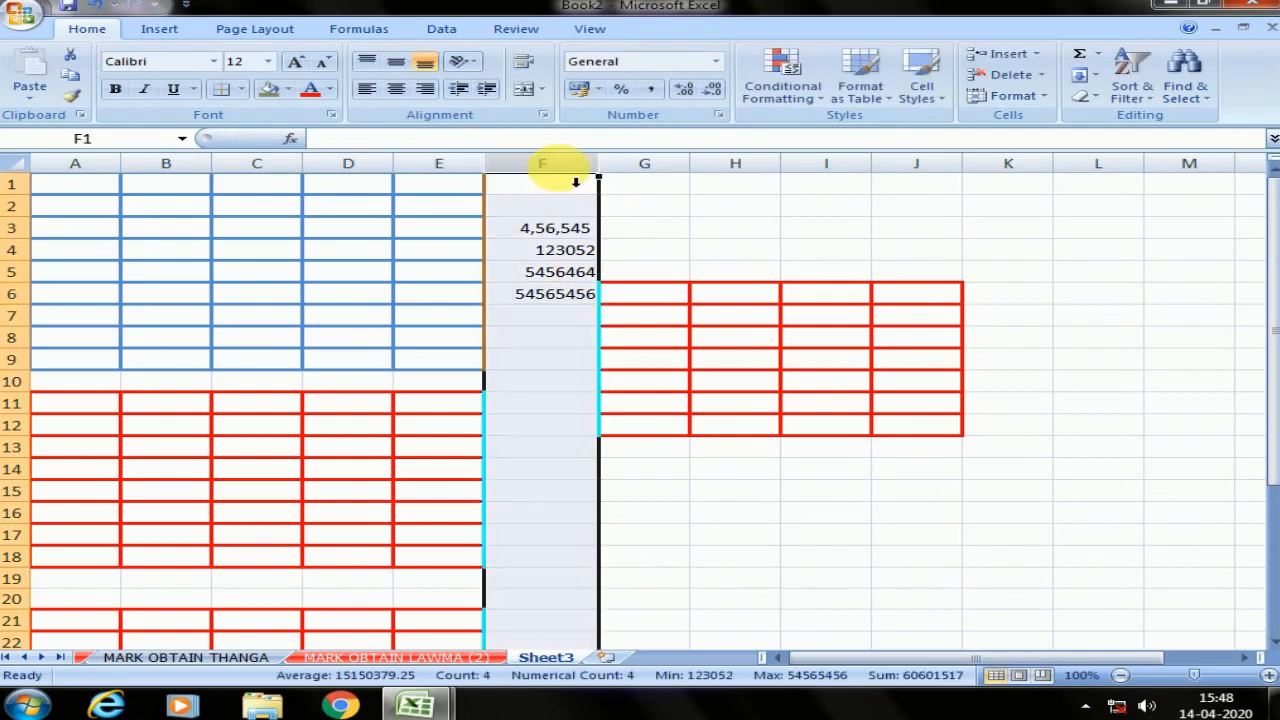
click(650, 89)
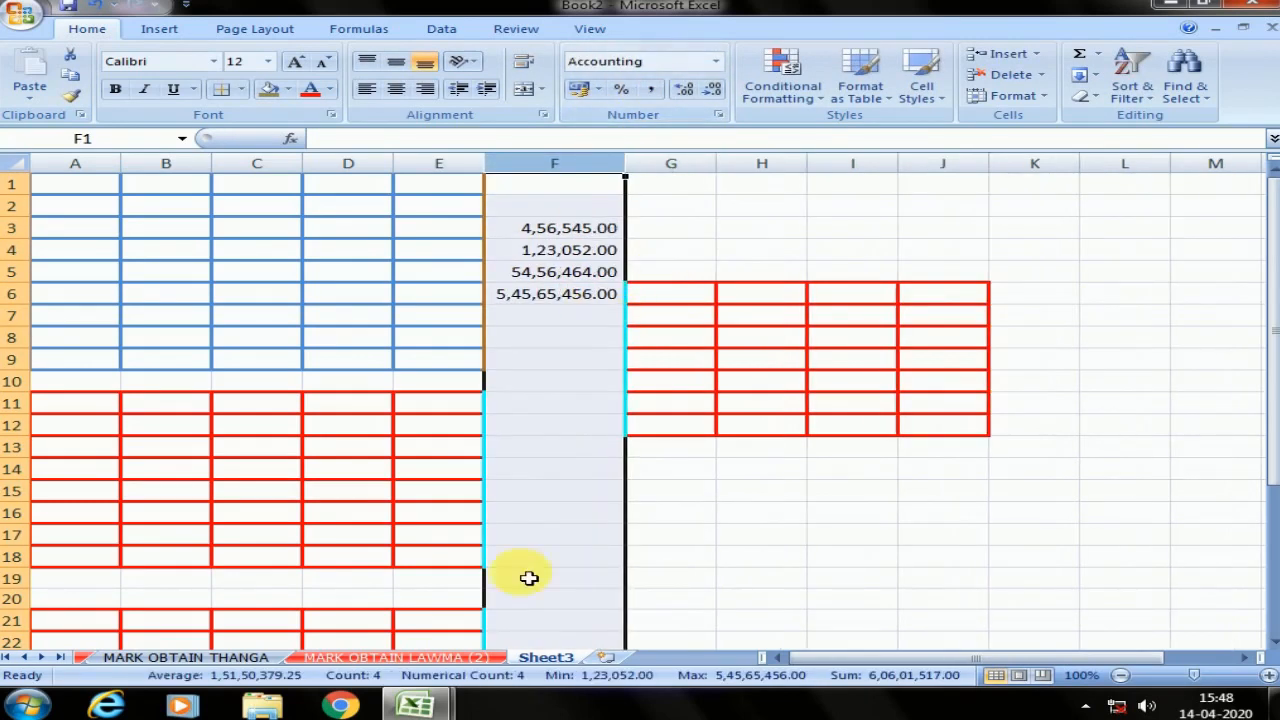
click(712, 89)
click(714, 92)
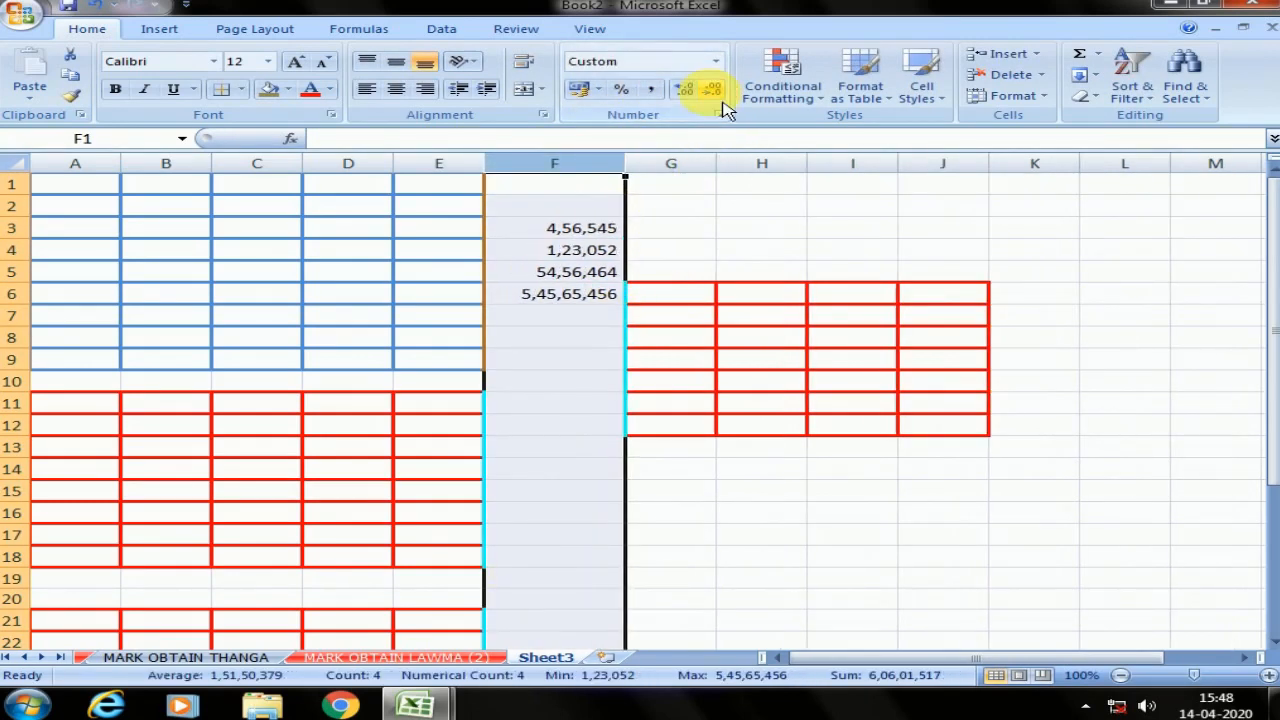
- Enter 564456, 4454445, 345545, 4455654, 45545646 and 451545646 in cells F7:F12
click(606, 317)
text(5,64,456)
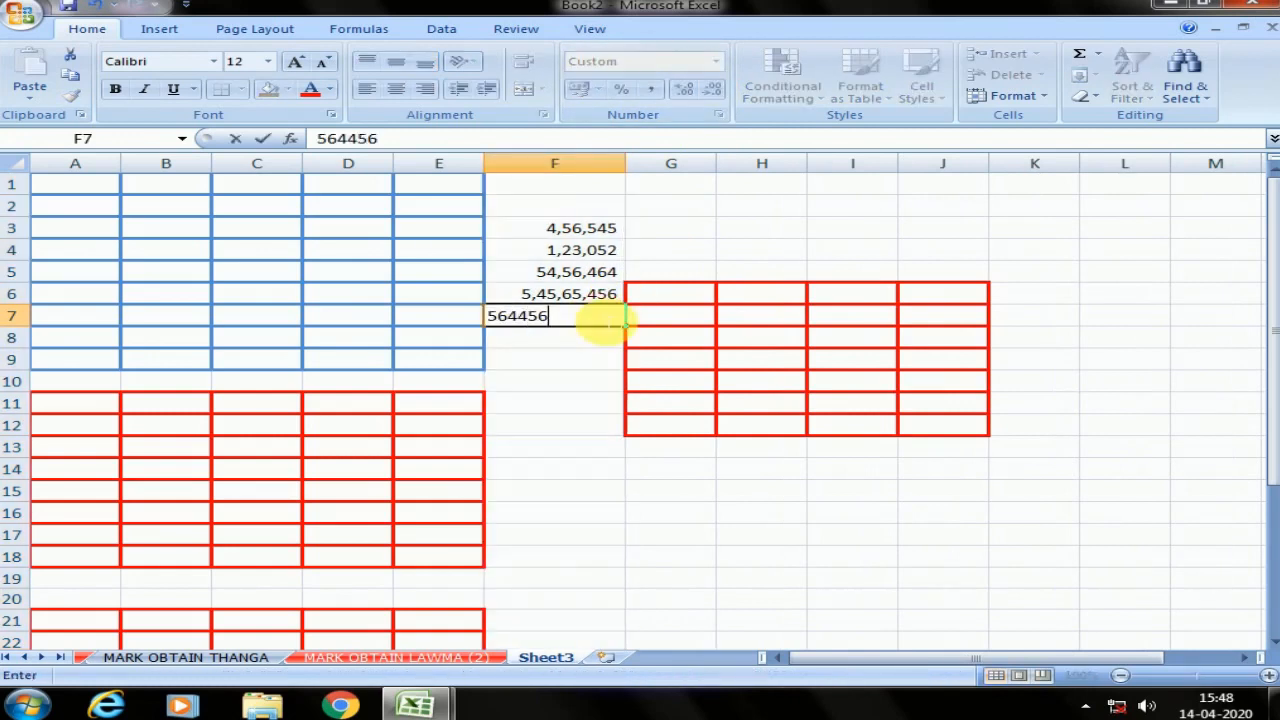
key(Return)
text(44,54,445)
key(Return)
text(3)
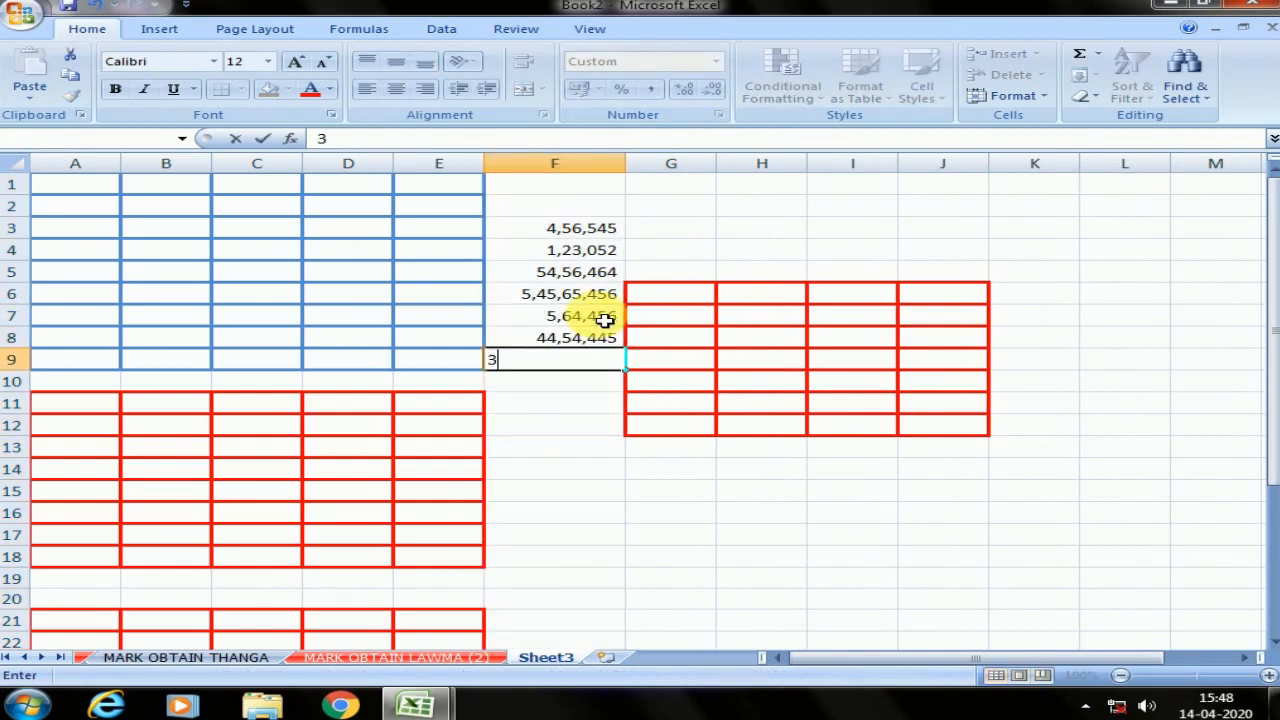
text(,45,545)
key(Return)
text(44,55,654)
key(Return)
text(4,55,45,646)
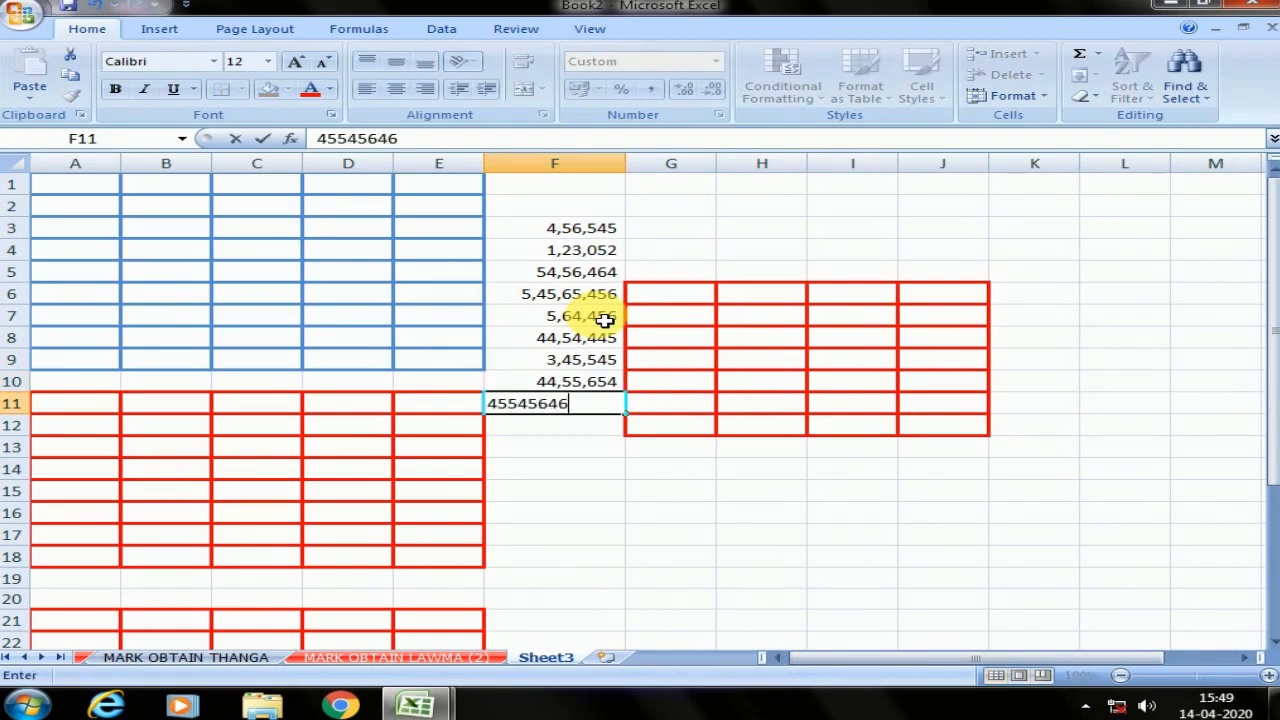
key(Return)
text(451545646)
key(Return)
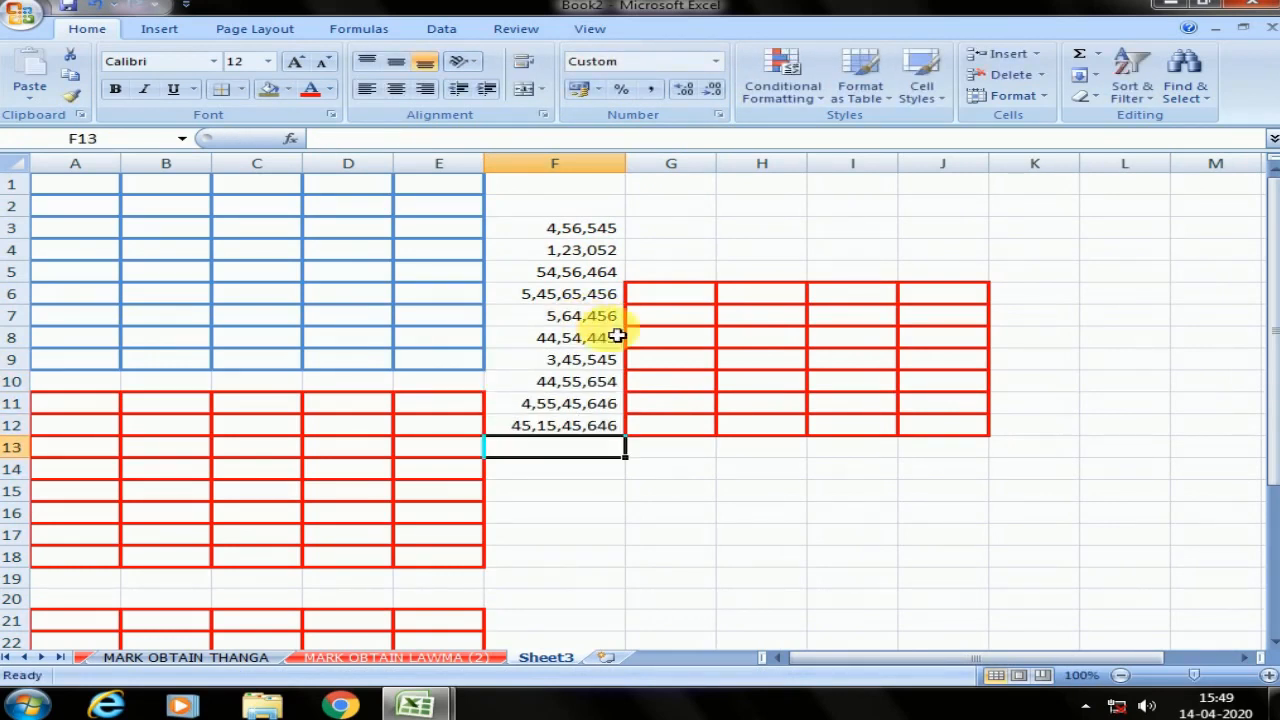
click(586, 164)
click(579, 381)
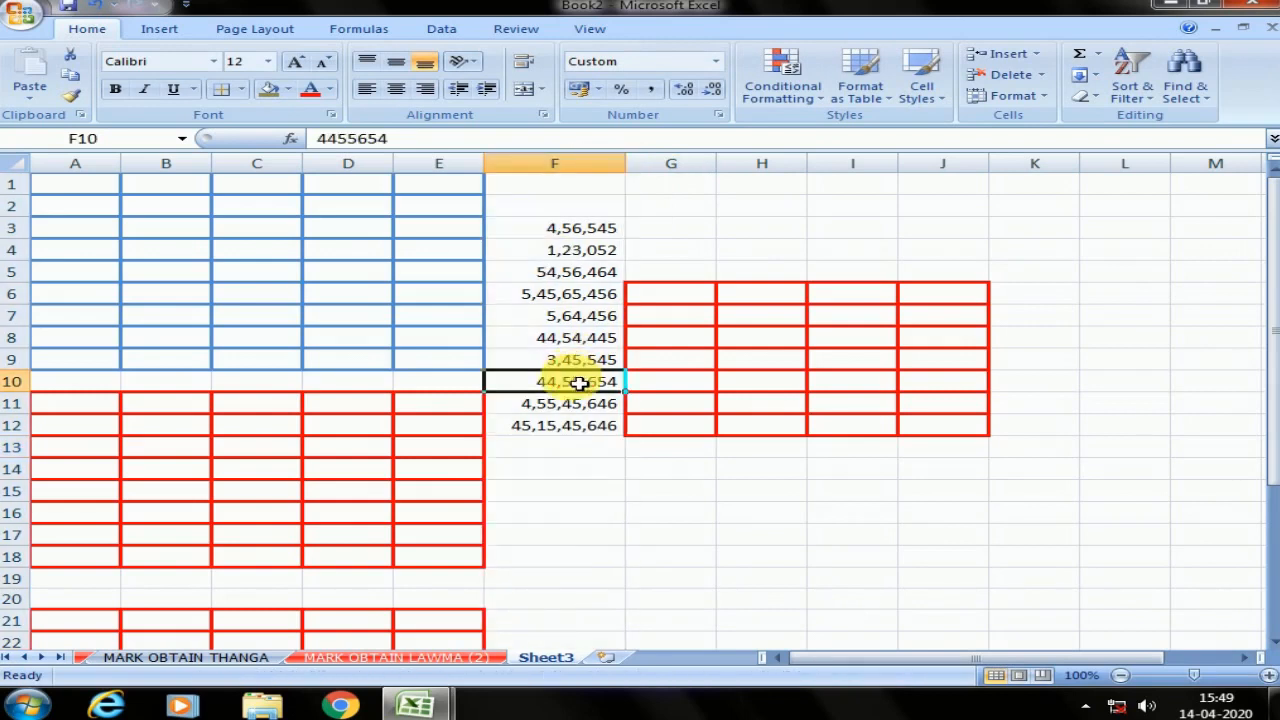
click(571, 454)
scroll(540, 393, down, 1)
scroll(540, 393, up, 1)
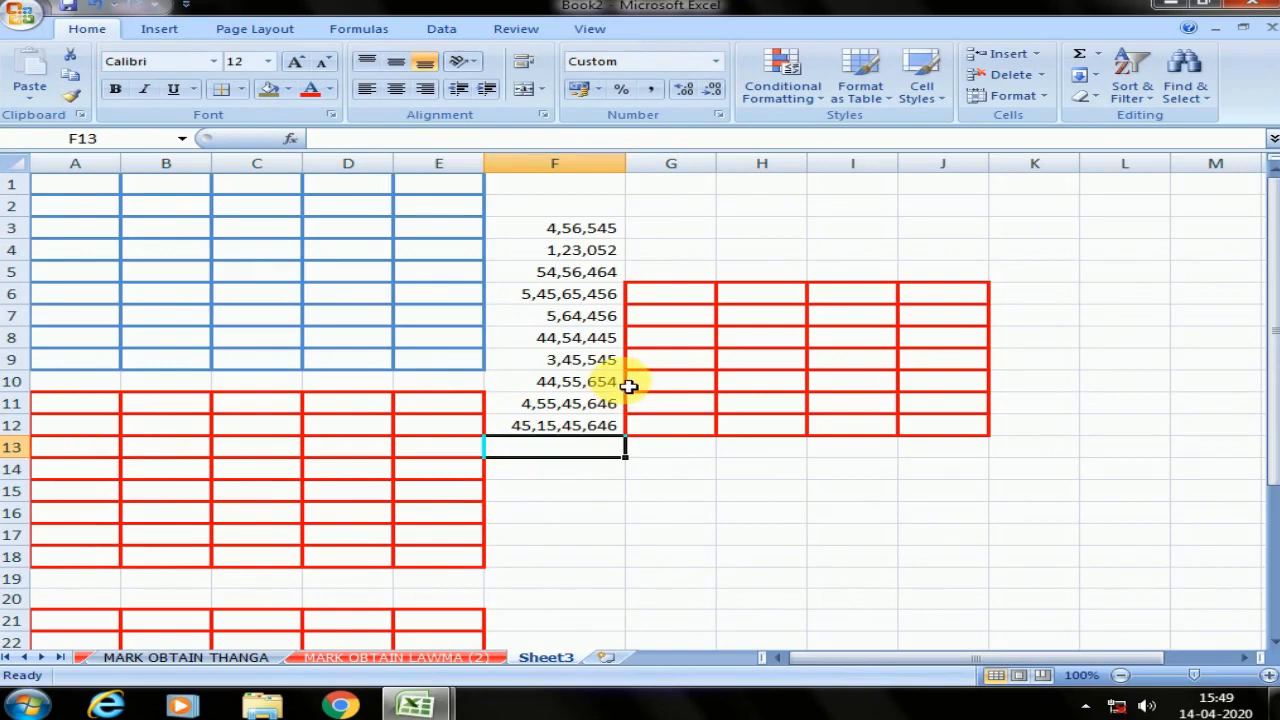